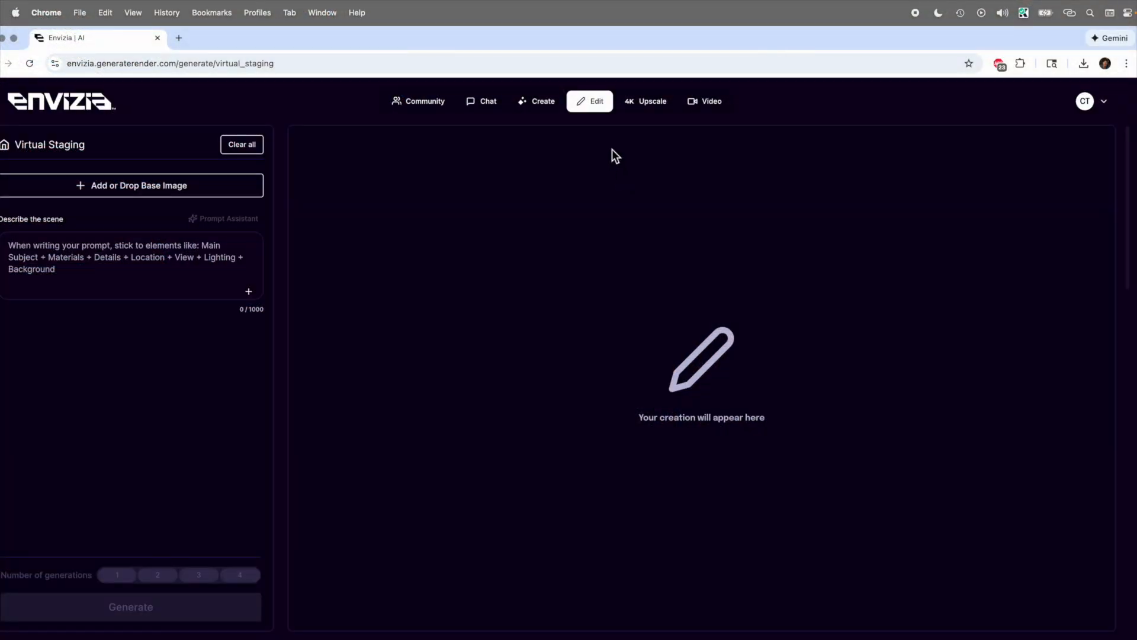
Step: Open the Remove Objects editor and upload the furnished living room photo as the base image
{"action": "mouse_move", "coordinate": [595, 107]}
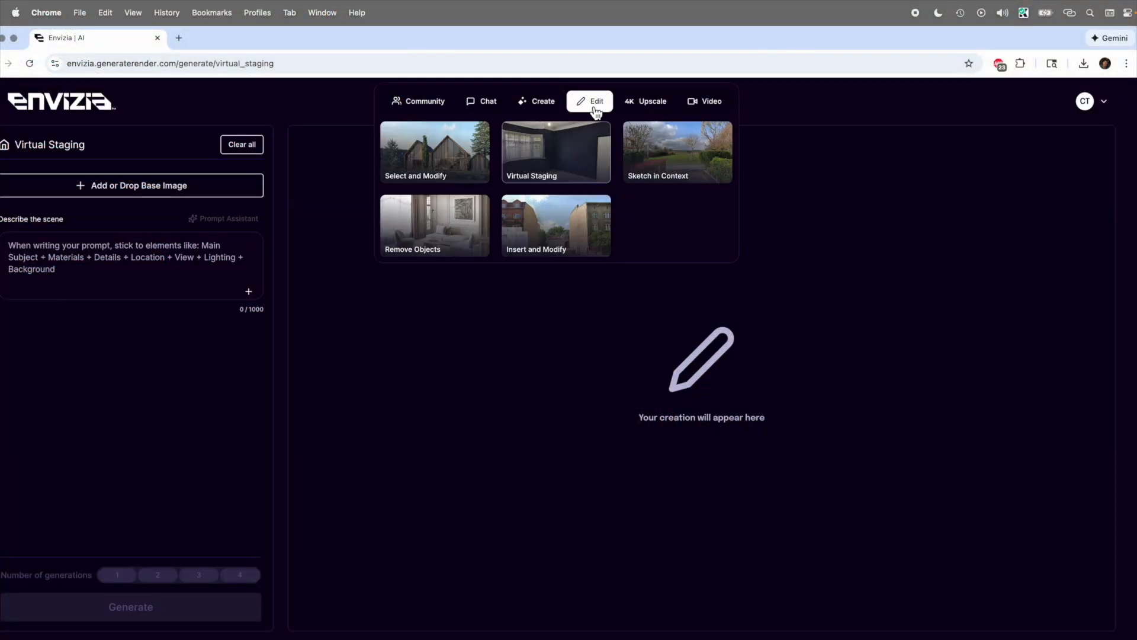
{"action": "left_click", "coordinate": [470, 239]}
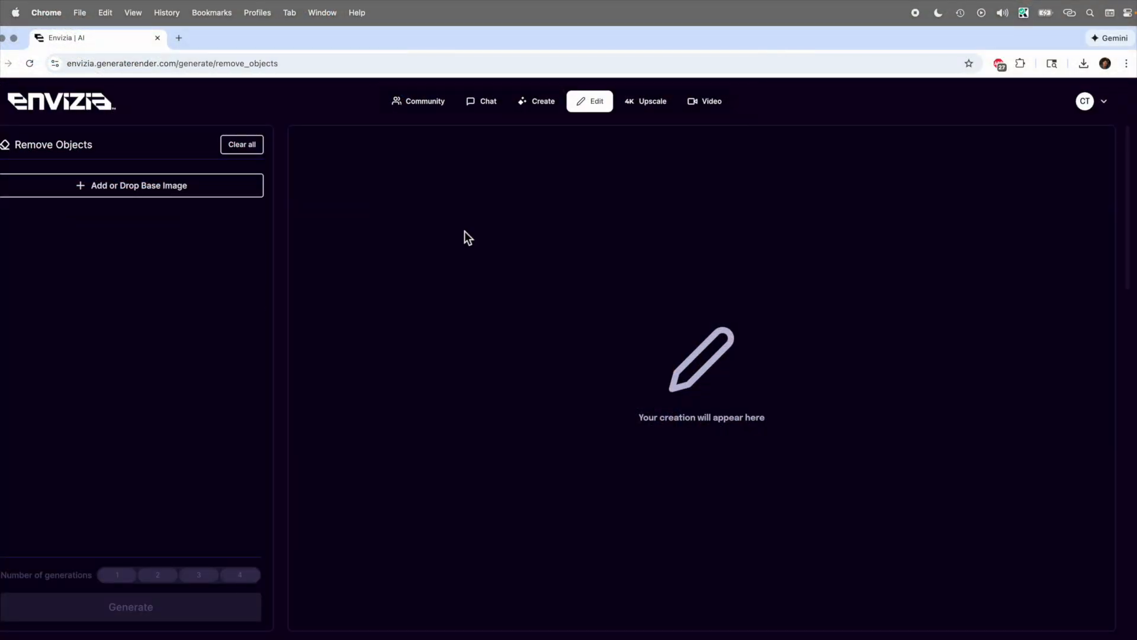
{"action": "left_click", "coordinate": [162, 187]}
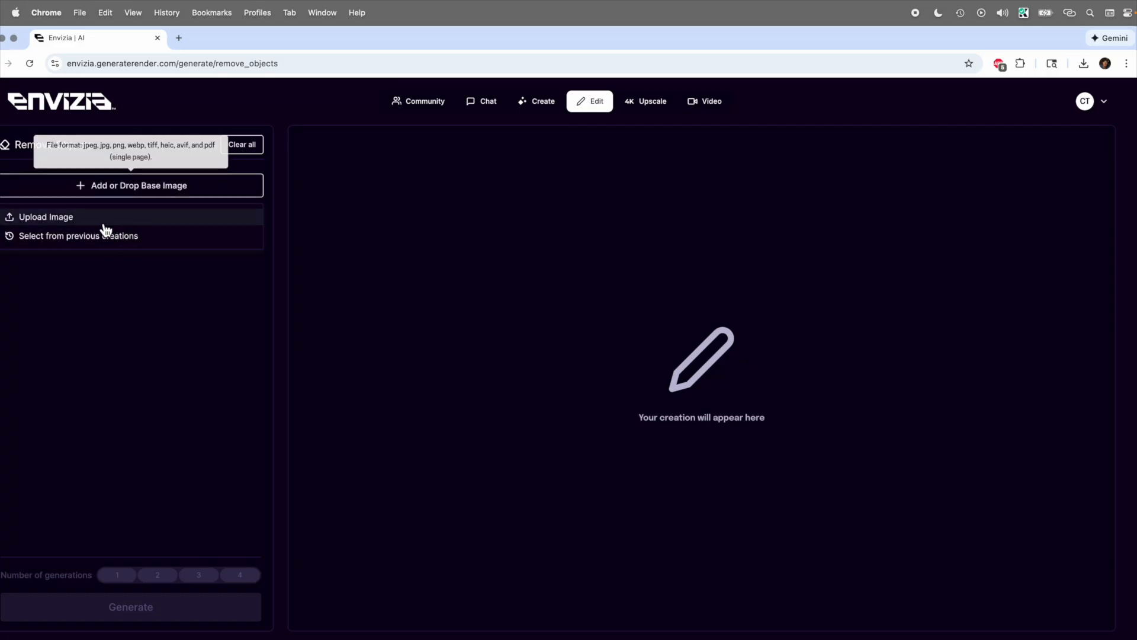
{"action": "left_click", "coordinate": [106, 225]}
{"action": "left_click", "coordinate": [924, 570]}
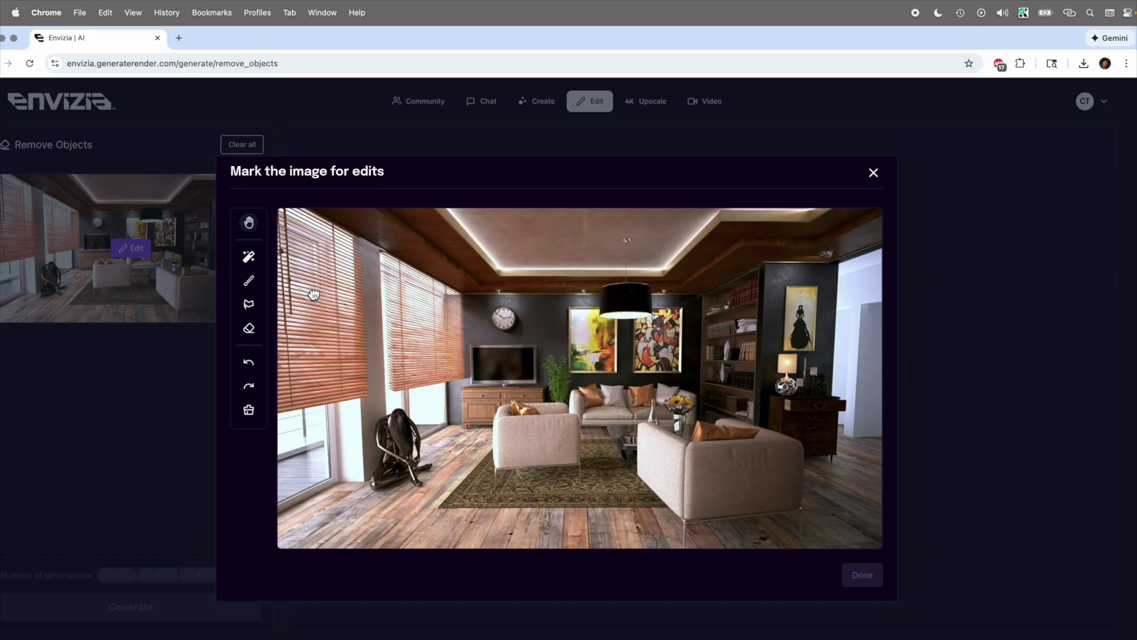
Step: Brush a mask over the sculpture, TV cabinet, clock and the left armchair
{"action": "left_click", "coordinate": [248, 280]}
{"action": "mouse_move", "coordinate": [396, 422]}
{"action": "left_mouse_down"}
{"action": "mouse_move", "coordinate": [388, 414]}
{"action": "mouse_move", "coordinate": [379, 436]}
{"action": "mouse_move", "coordinate": [385, 450]}
{"action": "mouse_move", "coordinate": [393, 434]}
{"action": "mouse_move", "coordinate": [415, 435]}
{"action": "mouse_move", "coordinate": [396, 474]}
{"action": "mouse_move", "coordinate": [413, 468]}
{"action": "mouse_move", "coordinate": [417, 483]}
{"action": "mouse_move", "coordinate": [387, 461]}
{"action": "mouse_move", "coordinate": [371, 474]}
{"action": "mouse_move", "coordinate": [373, 488]}
{"action": "mouse_move", "coordinate": [402, 479]}
{"action": "mouse_move", "coordinate": [380, 486]}
{"action": "left_mouse_up"}
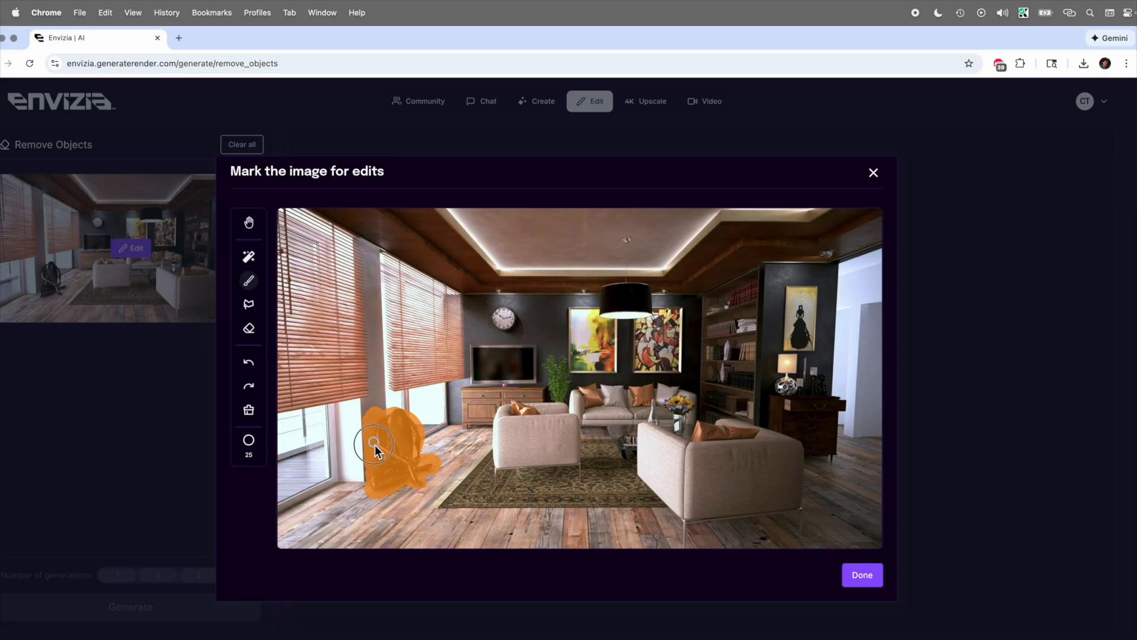
{"action": "mouse_move", "coordinate": [505, 422]}
{"action": "left_mouse_down"}
{"action": "mouse_move", "coordinate": [498, 409]}
{"action": "mouse_move", "coordinate": [551, 403]}
{"action": "mouse_move", "coordinate": [521, 379]}
{"action": "mouse_move", "coordinate": [540, 388]}
{"action": "mouse_move", "coordinate": [529, 346]}
{"action": "mouse_move", "coordinate": [480, 344]}
{"action": "mouse_move", "coordinate": [474, 385]}
{"action": "mouse_move", "coordinate": [485, 363]}
{"action": "mouse_move", "coordinate": [509, 396]}
{"action": "mouse_move", "coordinate": [471, 402]}
{"action": "mouse_move", "coordinate": [465, 427]}
{"action": "mouse_move", "coordinate": [500, 407]}
{"action": "mouse_move", "coordinate": [490, 411]}
{"action": "left_mouse_up"}
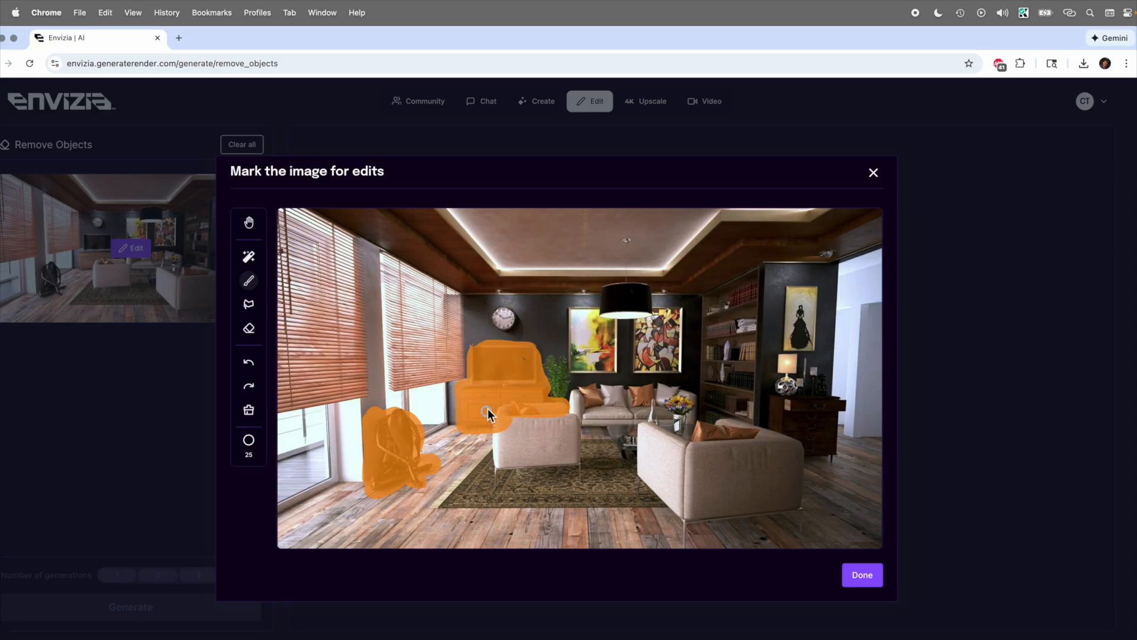
{"action": "mouse_move", "coordinate": [507, 323]}
{"action": "left_mouse_down"}
{"action": "mouse_move", "coordinate": [498, 322]}
{"action": "mouse_move", "coordinate": [517, 325]}
{"action": "left_mouse_up"}
{"action": "mouse_move", "coordinate": [517, 436]}
{"action": "left_mouse_down"}
{"action": "mouse_move", "coordinate": [495, 465]}
{"action": "mouse_move", "coordinate": [579, 467]}
{"action": "mouse_move", "coordinate": [572, 410]}
{"action": "mouse_move", "coordinate": [515, 435]}
{"action": "mouse_move", "coordinate": [531, 455]}
{"action": "mouse_move", "coordinate": [564, 437]}
{"action": "mouse_move", "coordinate": [535, 431]}
{"action": "mouse_move", "coordinate": [559, 424]}
{"action": "left_mouse_up"}
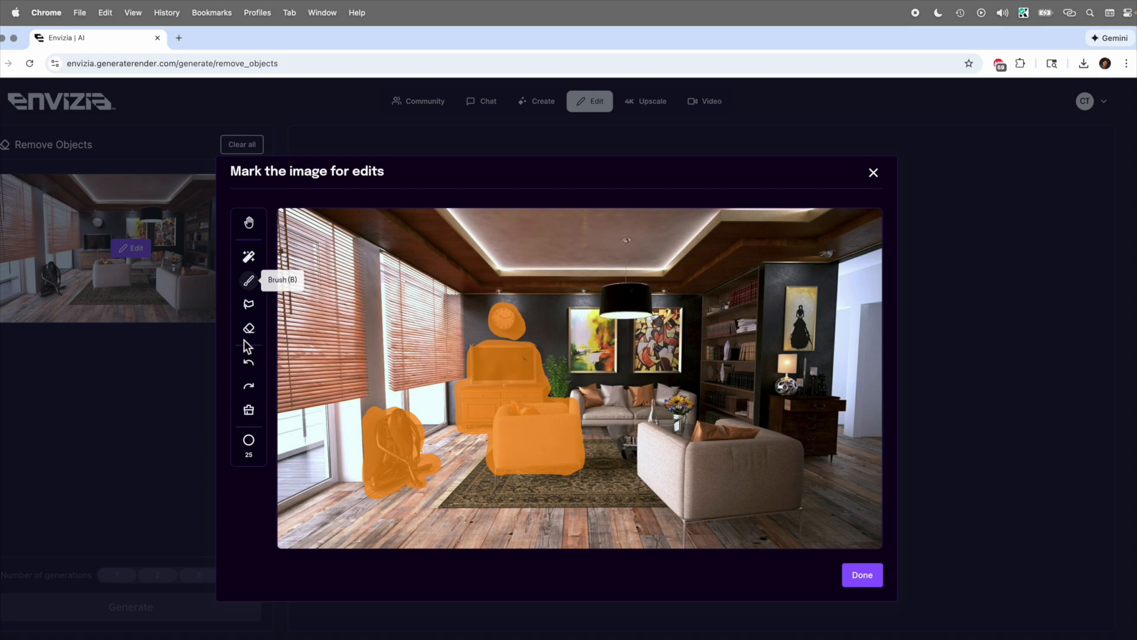
Step: Outline the right sofa with the polygon lasso to add it to the mask
{"action": "left_click", "coordinate": [249, 304]}
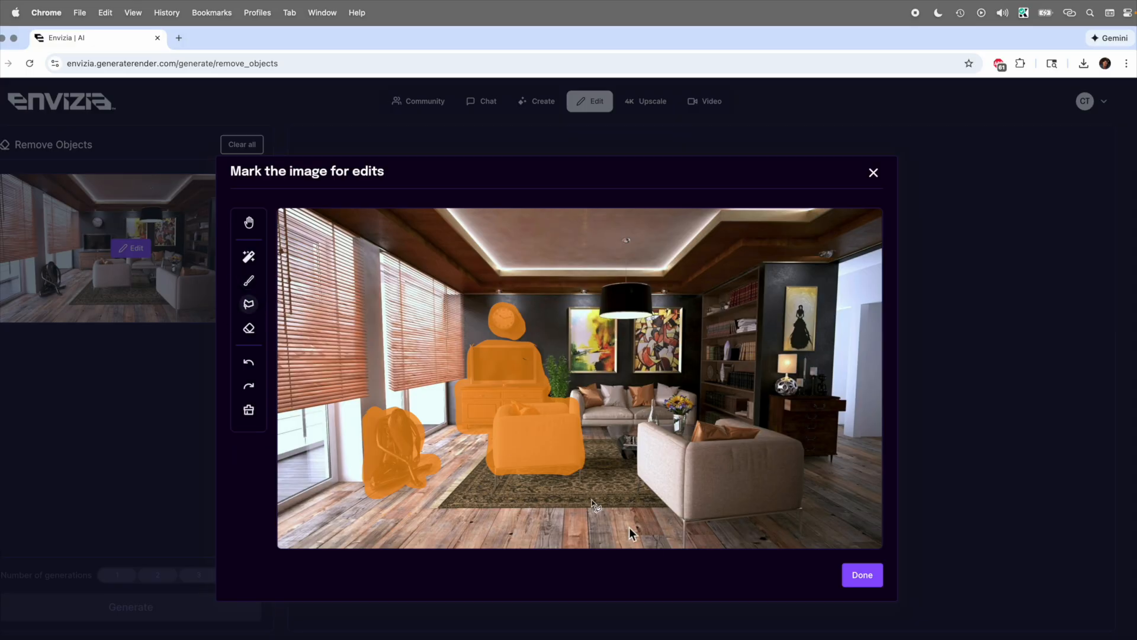
{"action": "left_click", "coordinate": [632, 470]}
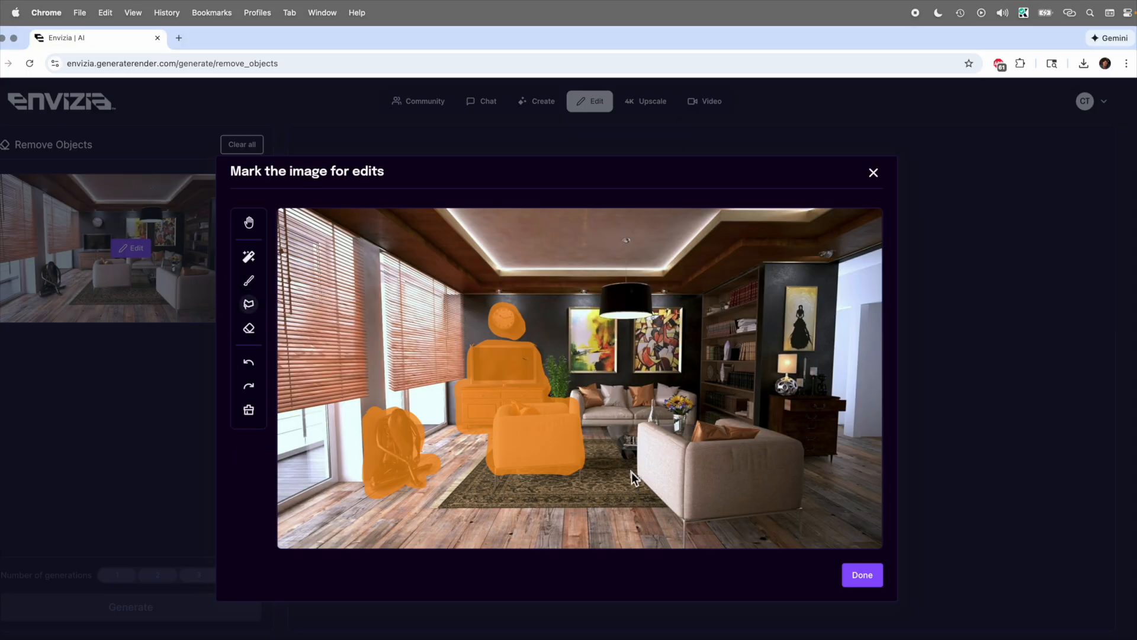
{"action": "left_click", "coordinate": [686, 544]}
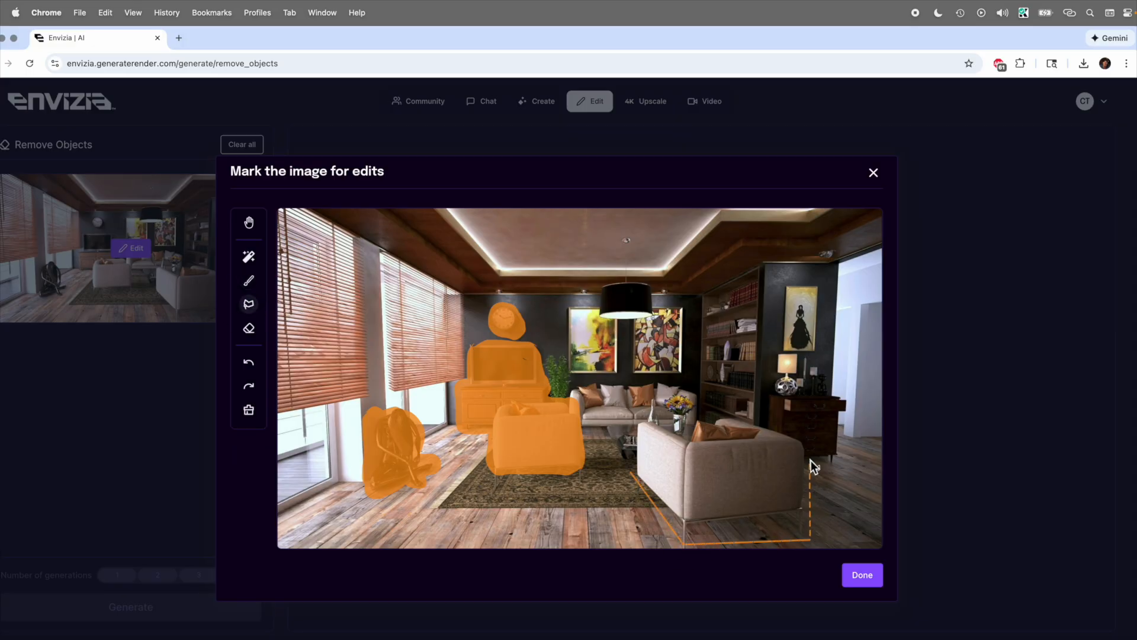
{"action": "left_click", "coordinate": [809, 442]}
{"action": "left_click", "coordinate": [718, 413]}
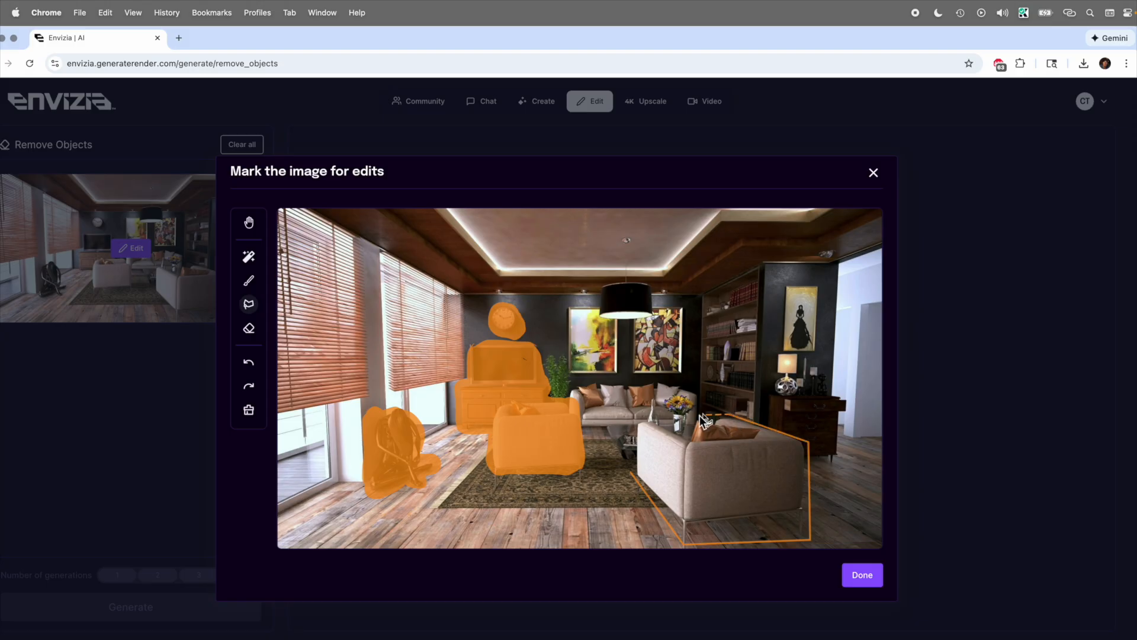
{"action": "double_click", "coordinate": [637, 420]}
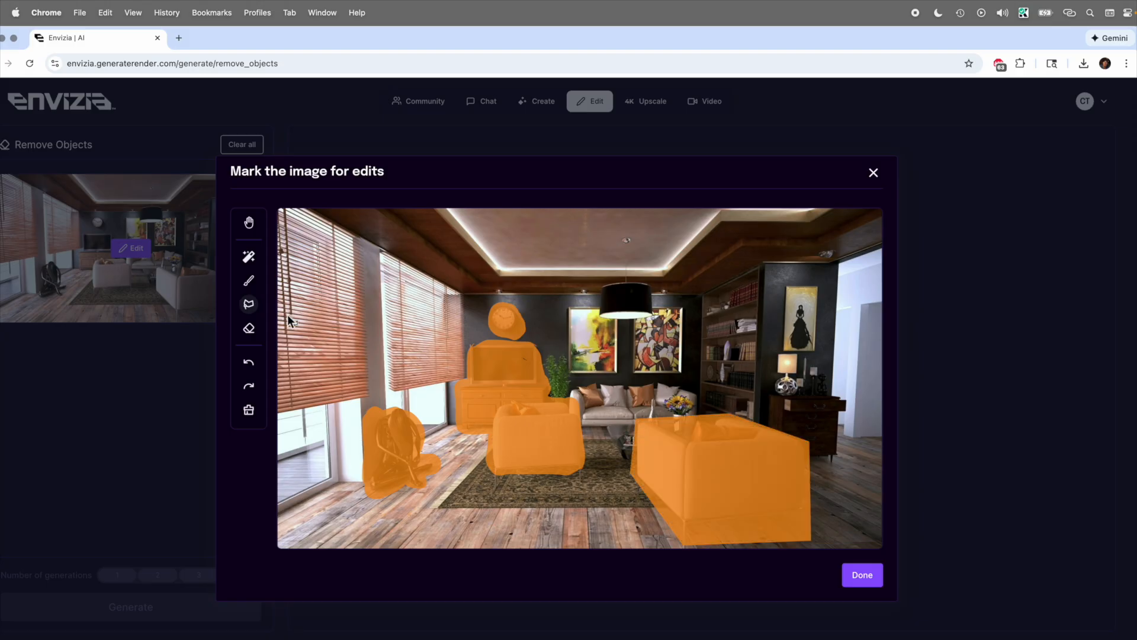
Step: Brush over the remaining sofa, paintings, plant, lamp and side table, and apply the mask
{"action": "left_click", "coordinate": [249, 280]}
{"action": "mouse_move", "coordinate": [655, 397]}
{"action": "left_mouse_down"}
{"action": "mouse_move", "coordinate": [645, 419]}
{"action": "mouse_move", "coordinate": [586, 409]}
{"action": "mouse_move", "coordinate": [572, 403]}
{"action": "mouse_move", "coordinate": [557, 355]}
{"action": "mouse_move", "coordinate": [572, 392]}
{"action": "mouse_move", "coordinate": [682, 385]}
{"action": "mouse_move", "coordinate": [695, 419]}
{"action": "mouse_move", "coordinate": [624, 441]}
{"action": "left_mouse_up"}
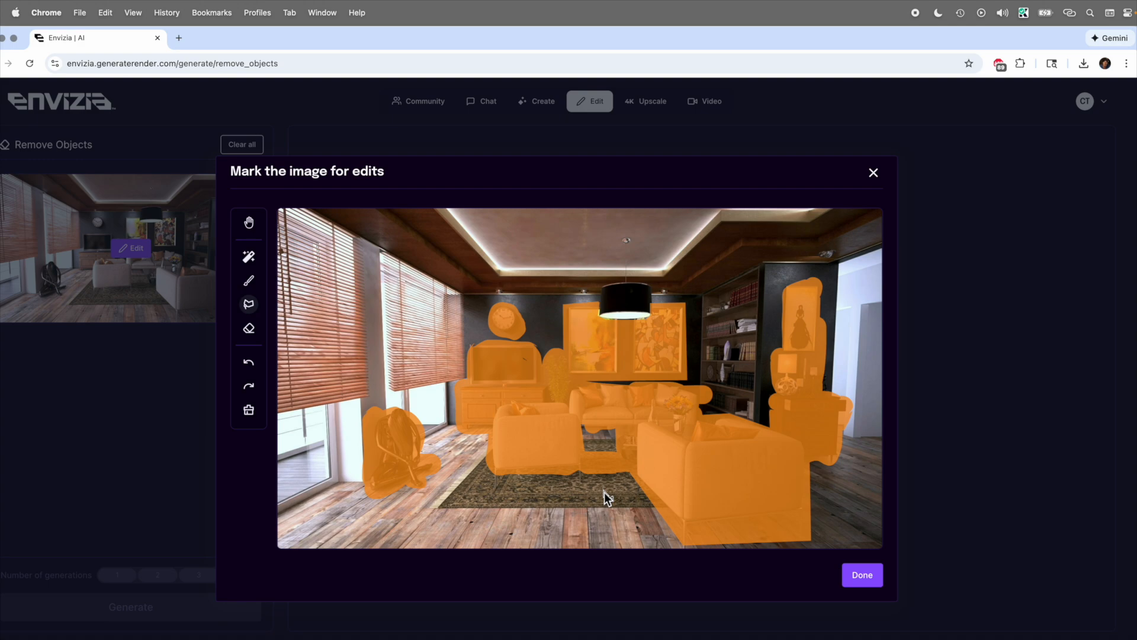
{"action": "left_click", "coordinate": [870, 581]}
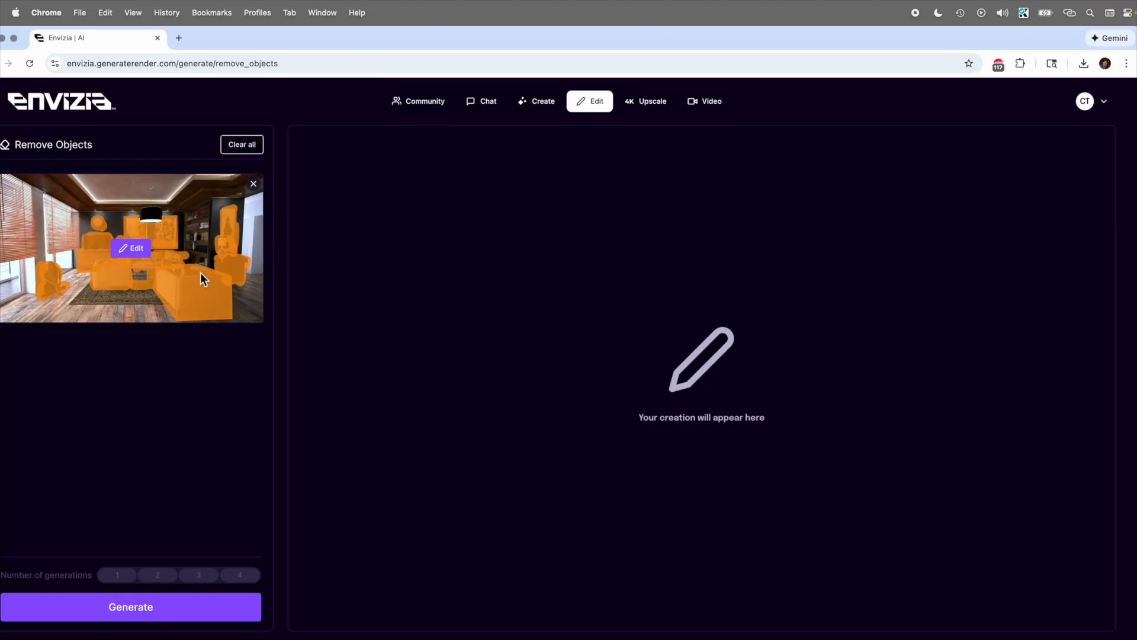
Step: Generate the image with the masked objects removed
{"action": "left_click", "coordinate": [185, 609]}
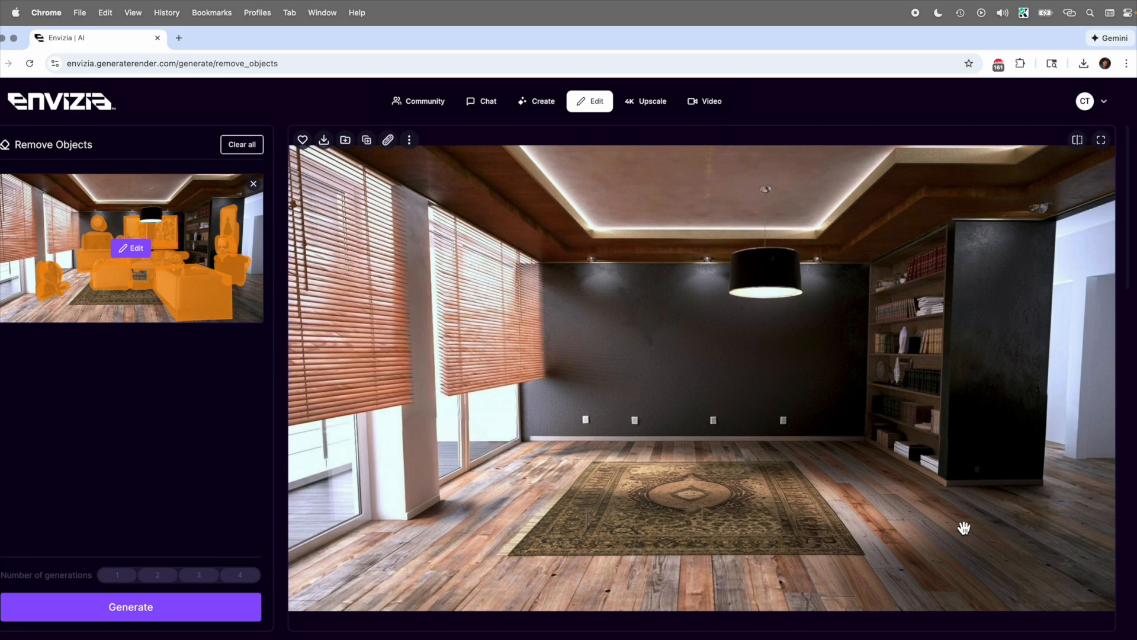
Step: Switch to Virtual Staging and replace the base image with the empty-room render from previous creations
{"action": "mouse_move", "coordinate": [600, 112]}
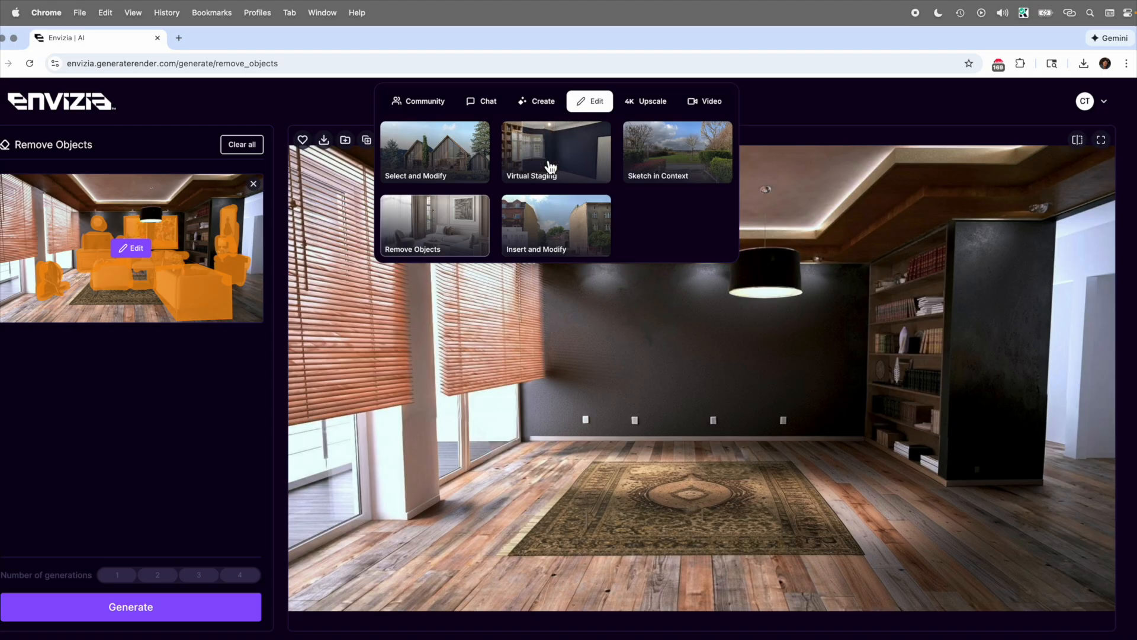
{"action": "mouse_move", "coordinate": [543, 84]}
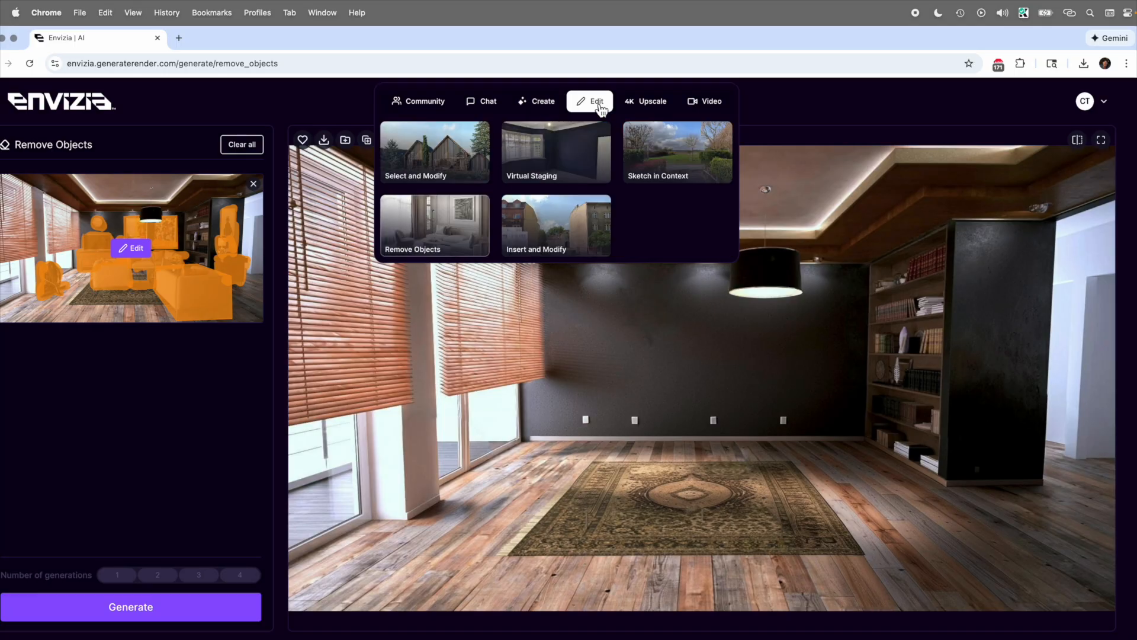
{"action": "left_click", "coordinate": [579, 157]}
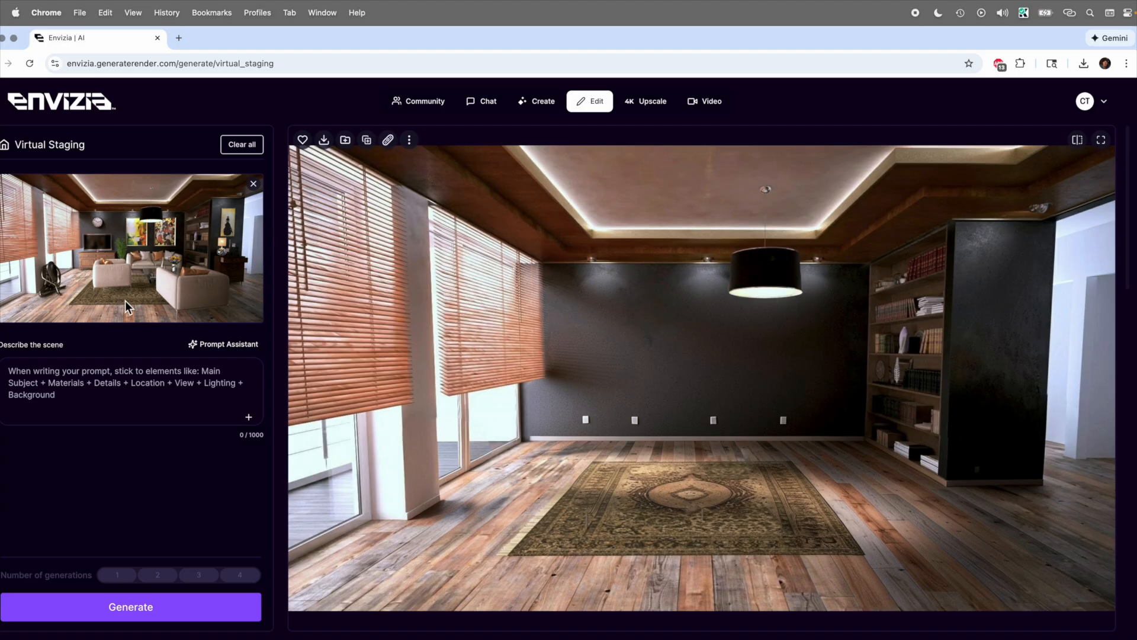
{"action": "left_click", "coordinate": [256, 181]}
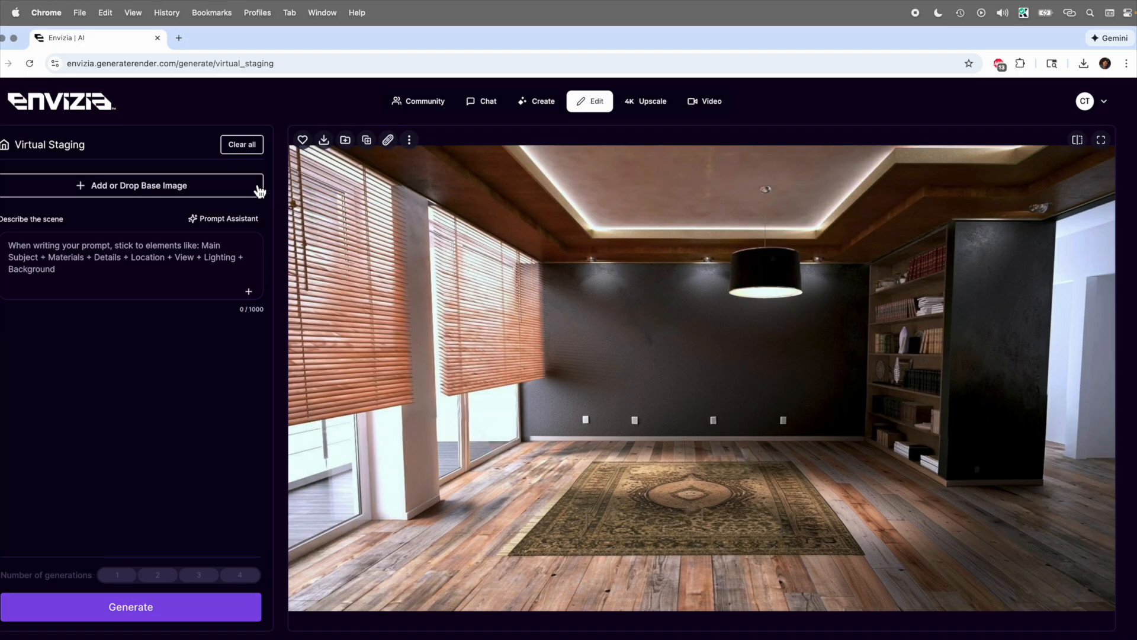
{"action": "left_click", "coordinate": [136, 188]}
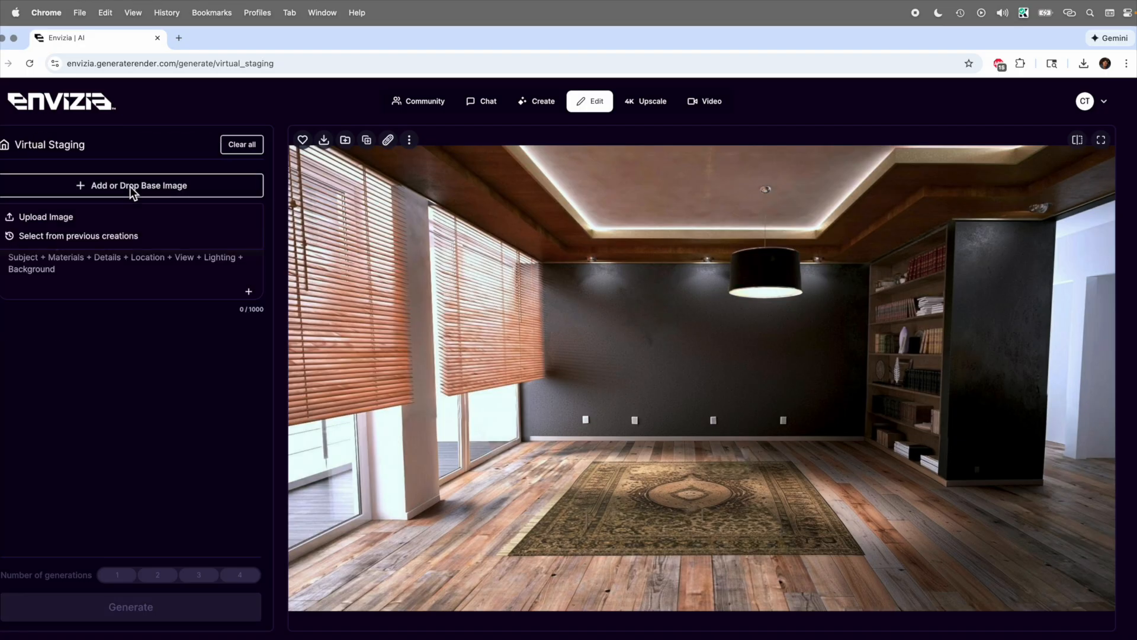
{"action": "left_click", "coordinate": [79, 237]}
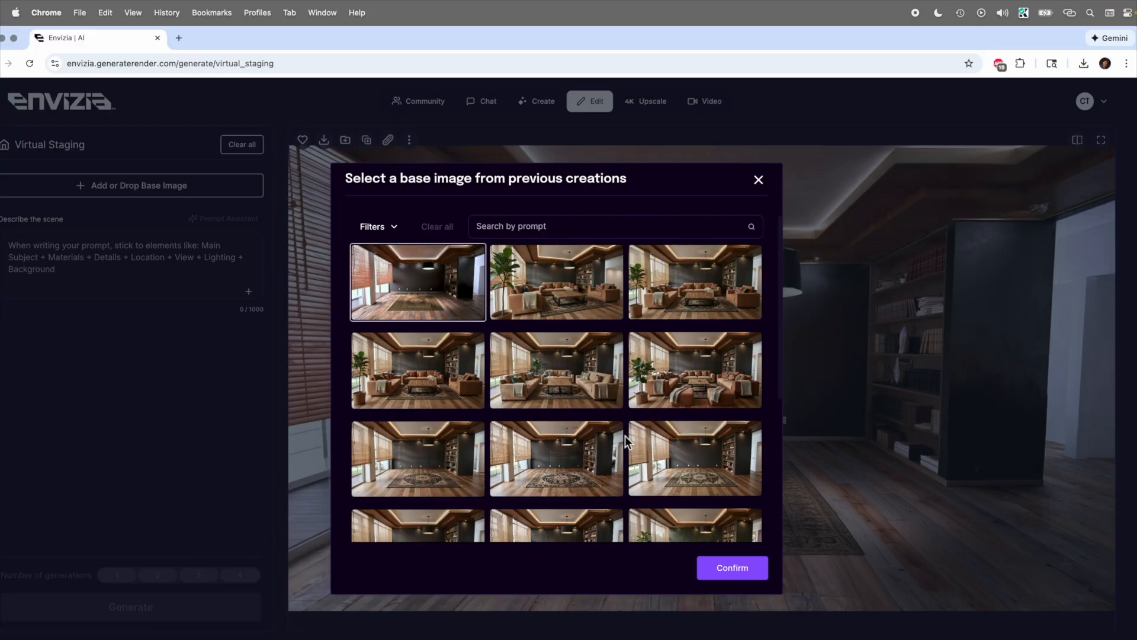
{"action": "left_click", "coordinate": [734, 570]}
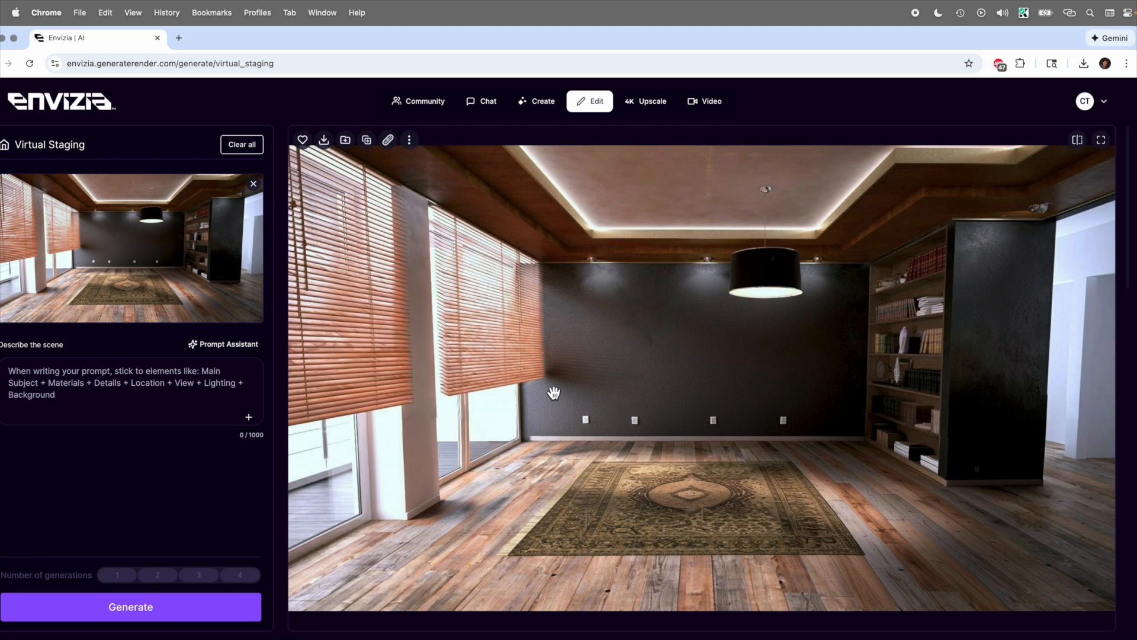
Step: Paste a scene description beginning "Rustic interior with modern furniture, warm and inviting ambiance."
{"action": "left_click", "coordinate": [133, 392]}
{"action": "type", "text": "Rustic interior with modern furniture, warm and inviting ambiance. Plush earth toned couches and chairs. A large leafed house plant with wicker potting near the corner of the room. Several throw blankets on the couch. Several pillows with American Indian patterns on the couches and chairs.  A central coffee table made of rustic wood and black pewter framing. Some coffee table type books are stacked in the middle of the coffee table."}
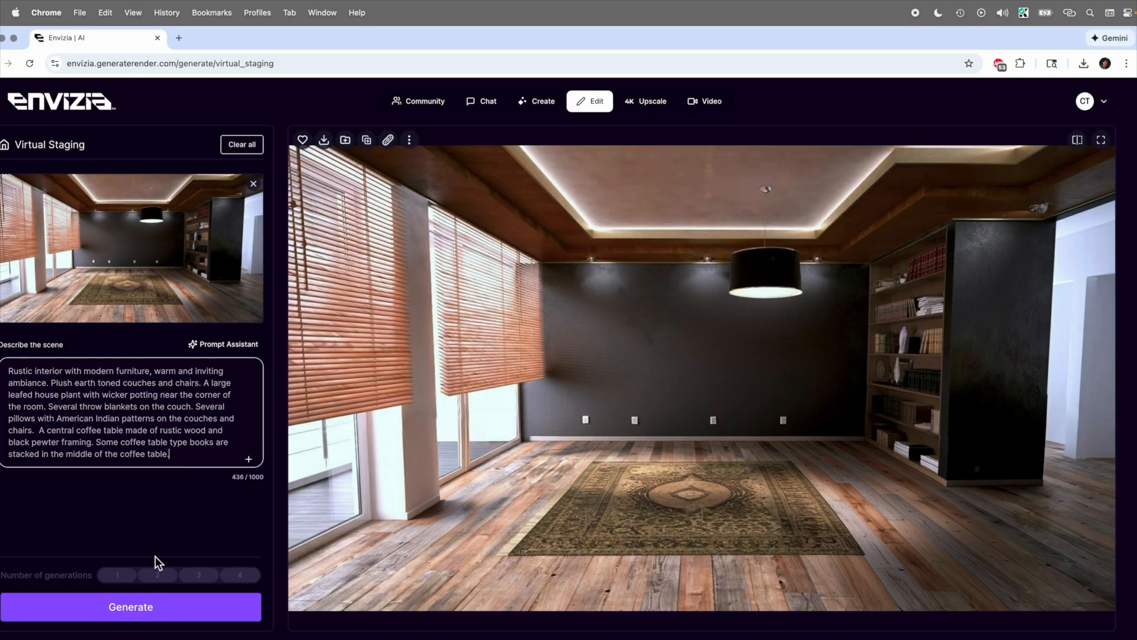
Step: Generate three virtual staging variations of the empty room
{"action": "left_click", "coordinate": [167, 616]}
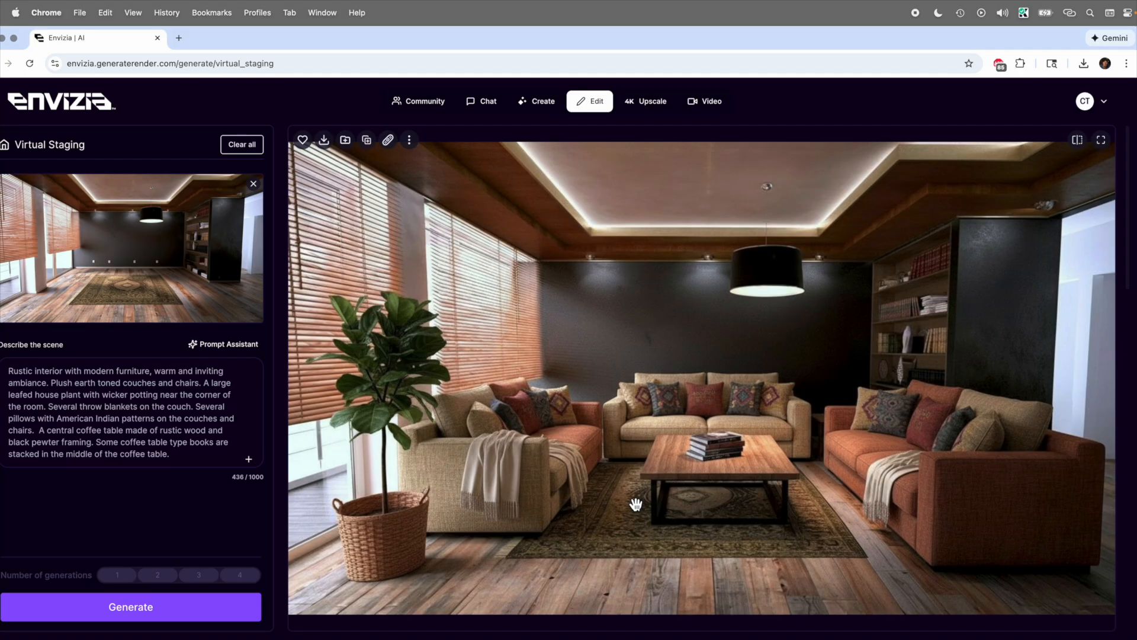
{"action": "left_click", "coordinate": [229, 617]}
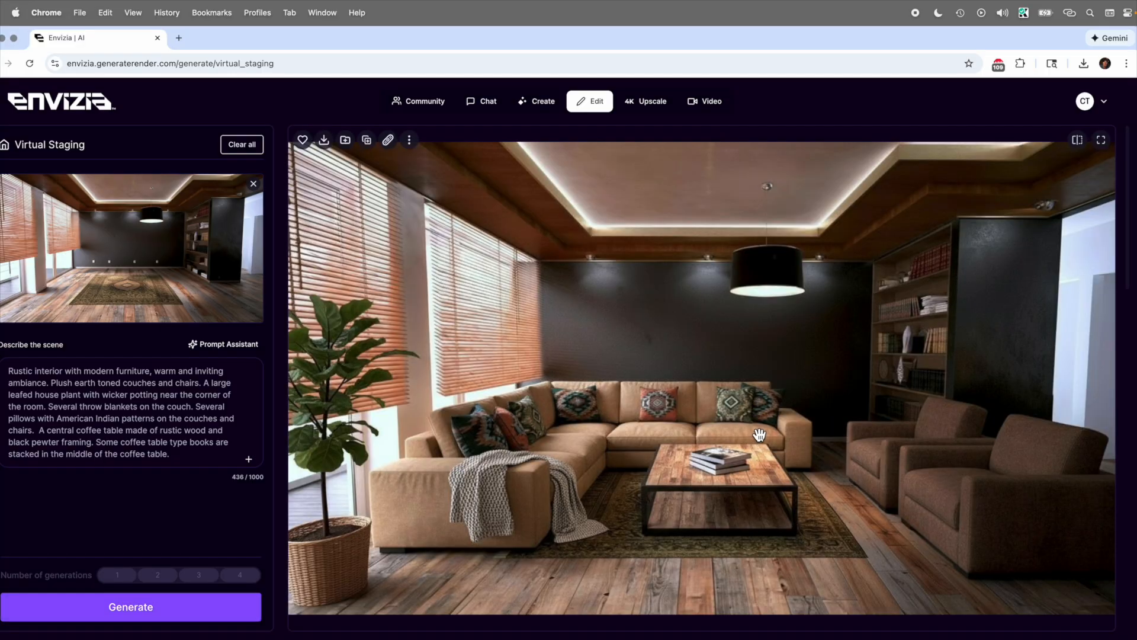
{"action": "left_click", "coordinate": [240, 611]}
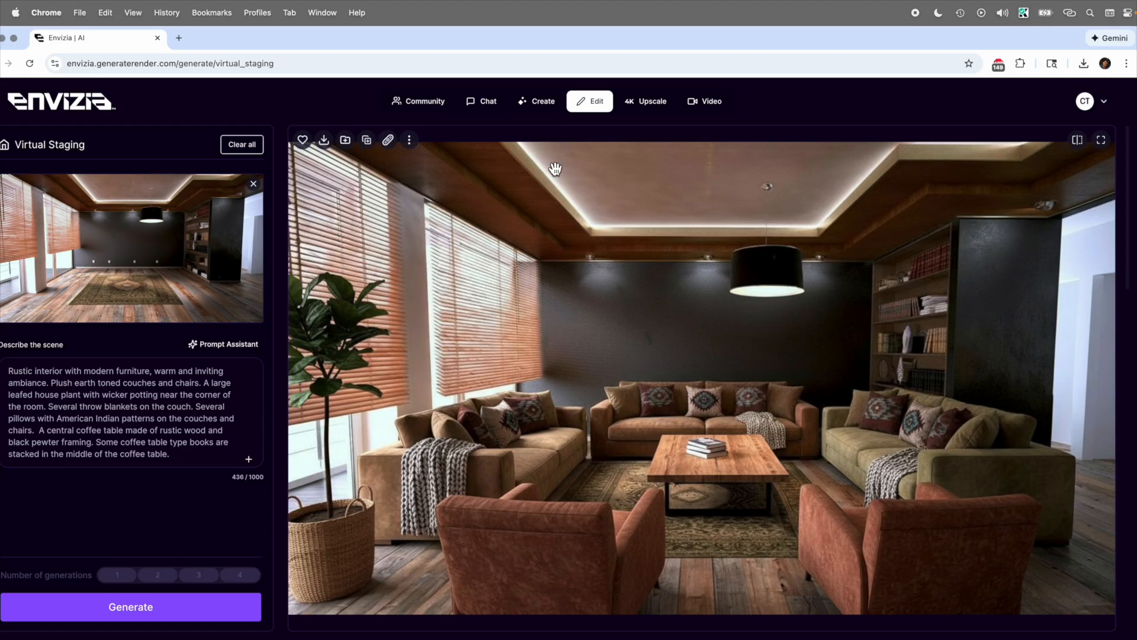
Step: Switch to Image to Render and clear the existing scene description
{"action": "mouse_move", "coordinate": [540, 113]}
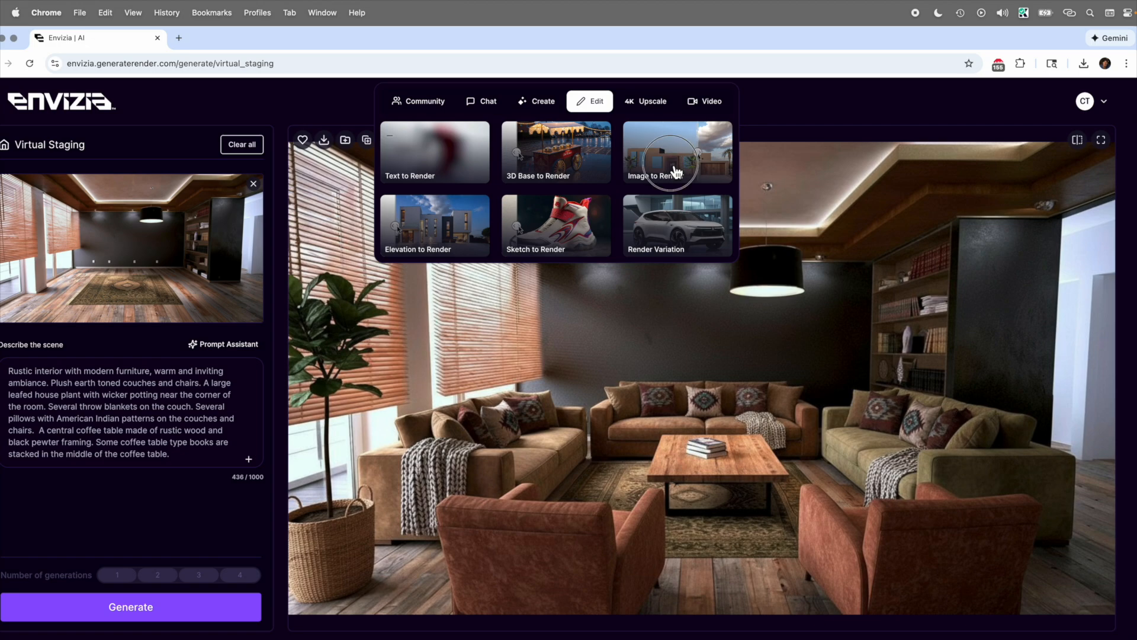
{"action": "left_click", "coordinate": [676, 171]}
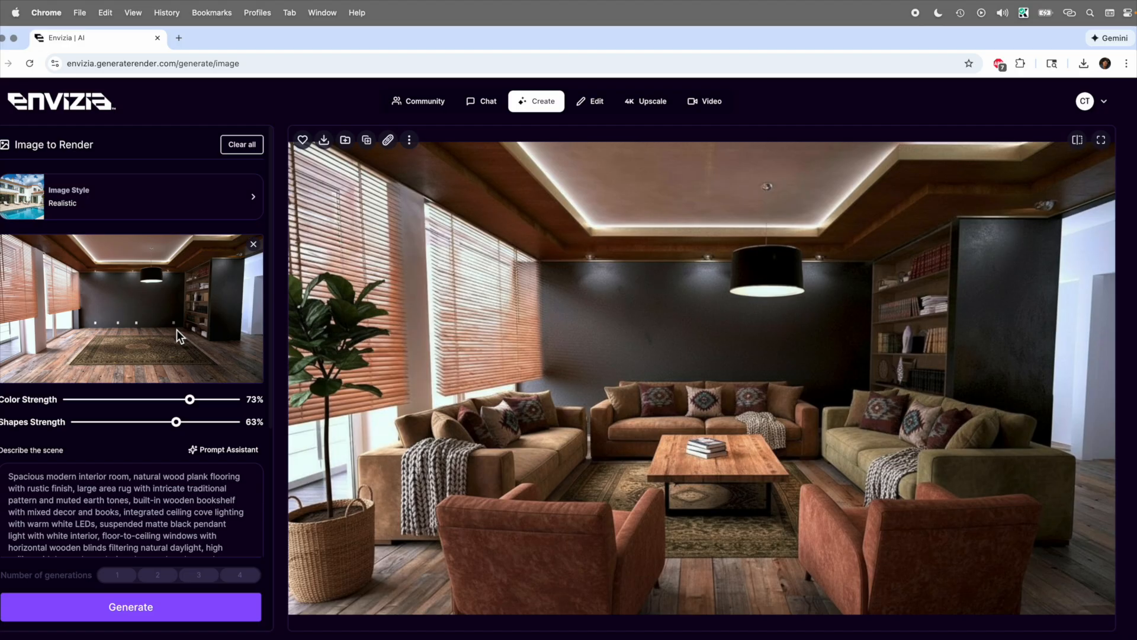
{"action": "left_click", "coordinate": [175, 490]}
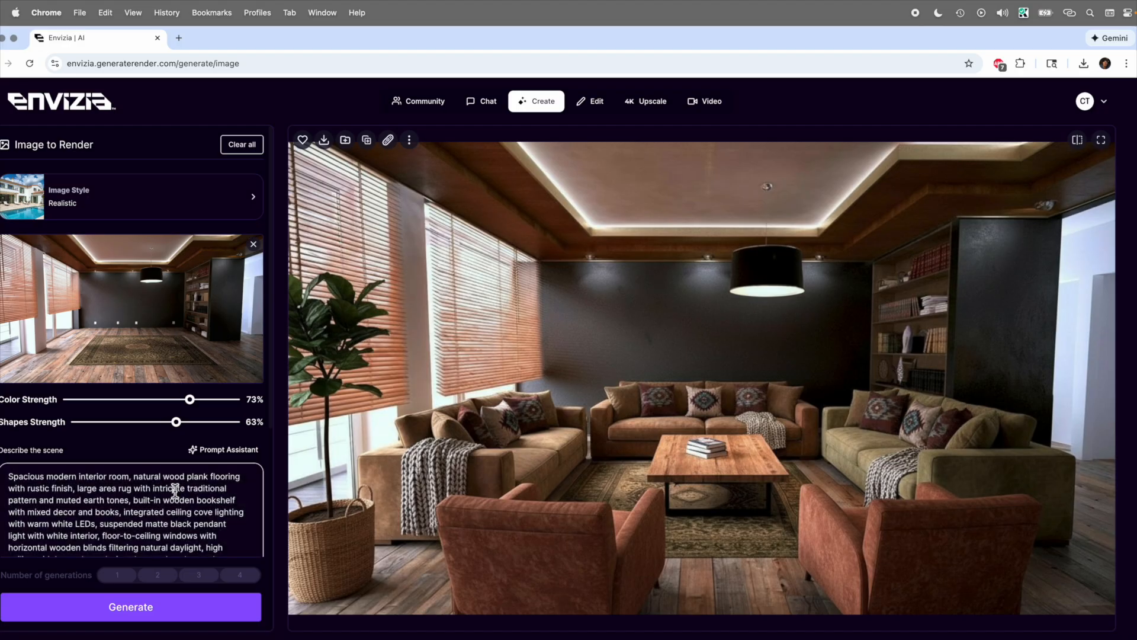
{"action": "key", "text": "ctrl+a"}
{"action": "key", "text": "BackSpace"}
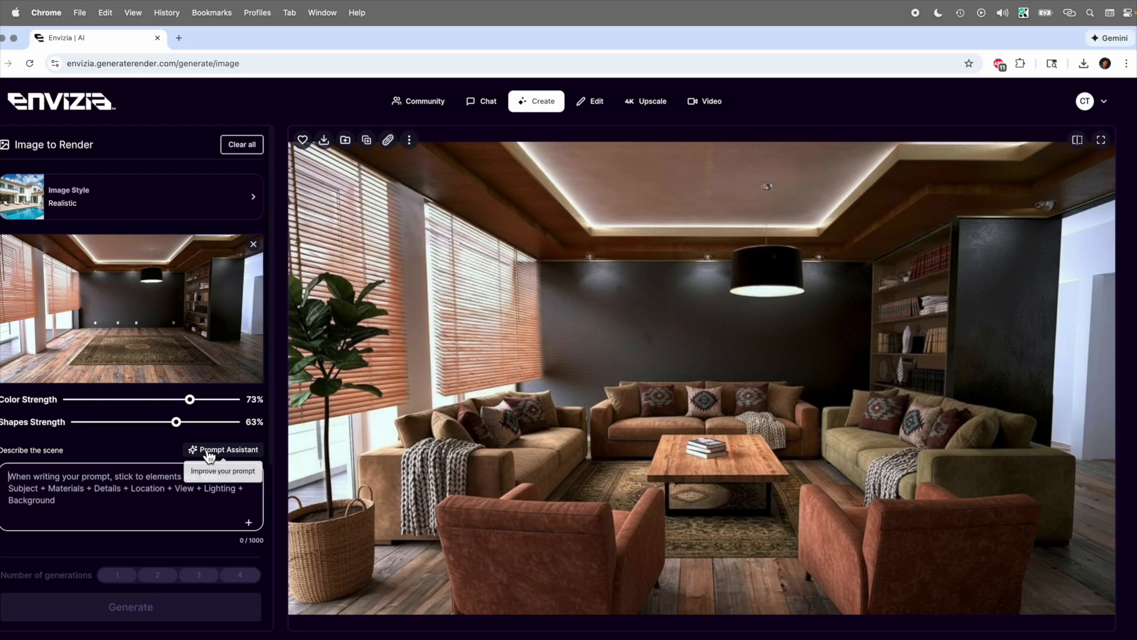
Step: Apply a Prompt Assistant suggestion as the scene description
{"action": "left_click", "coordinate": [209, 451]}
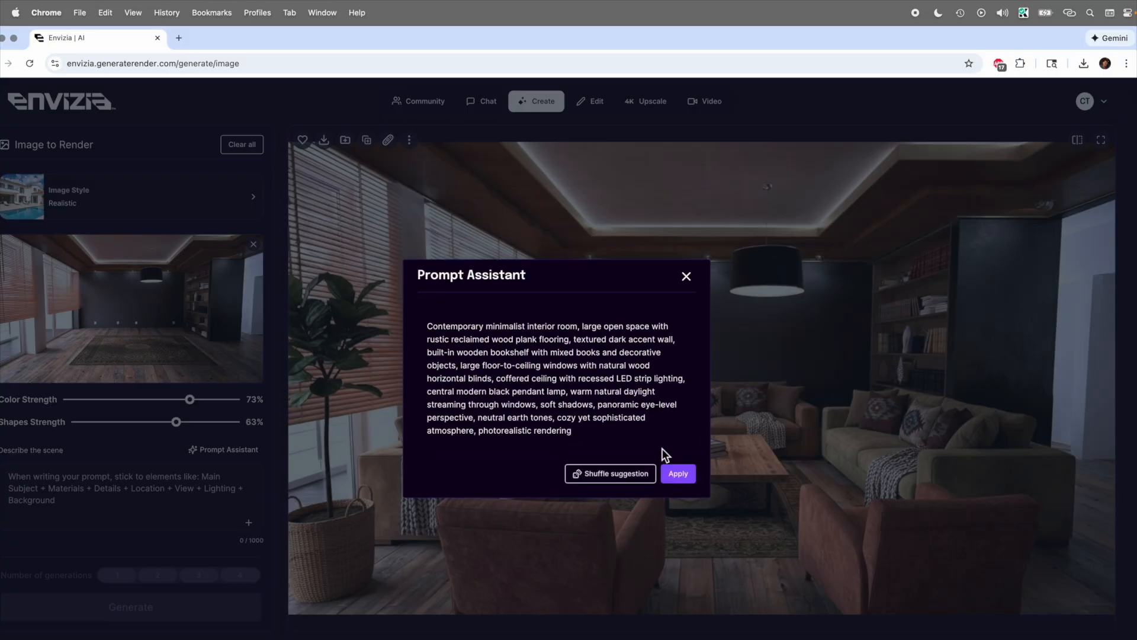
{"action": "left_click", "coordinate": [677, 473]}
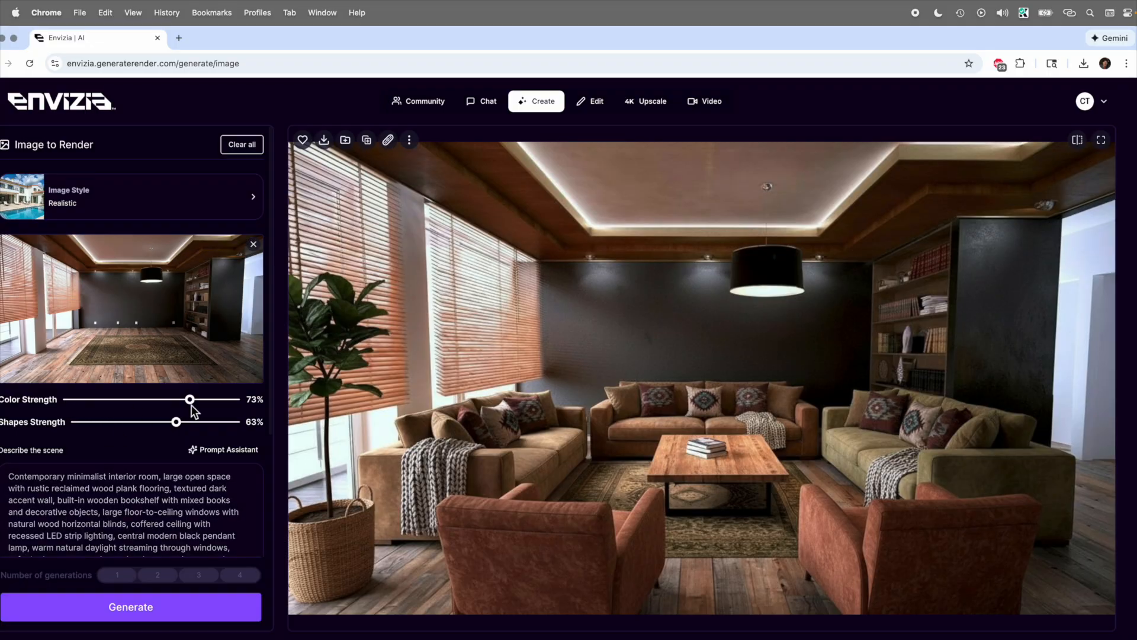
Step: Set Shapes Strength to 70% and generate the render
{"action": "left_click_drag", "start_coordinate": [176, 421], "coordinate": [188, 422]}
{"action": "left_click", "coordinate": [172, 612]}
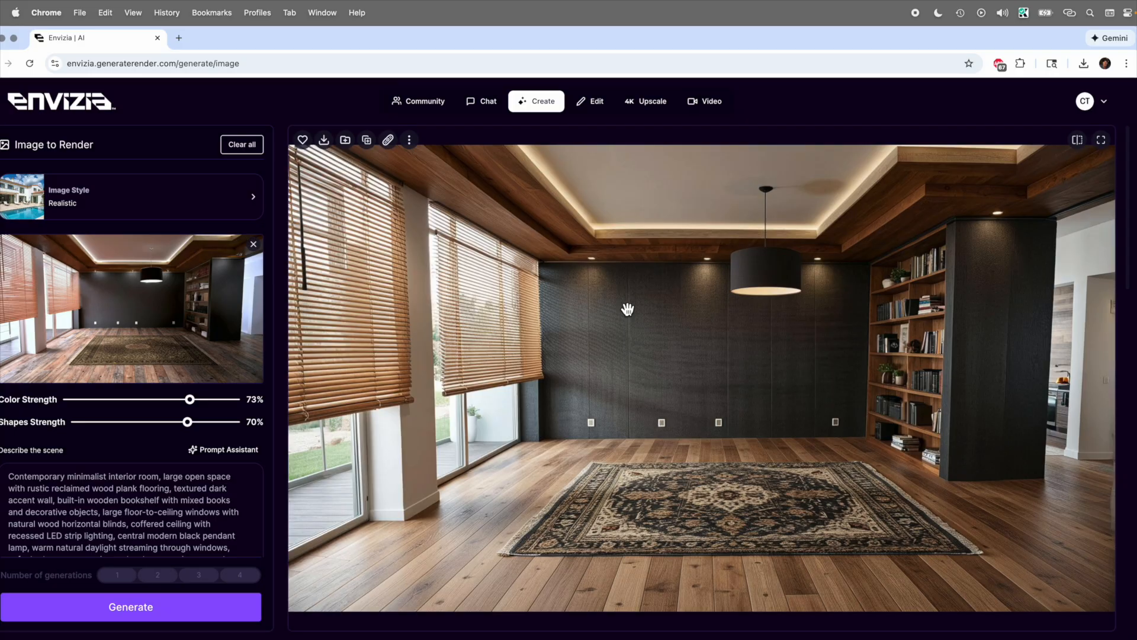
{"action": "left_click", "coordinate": [410, 141]}
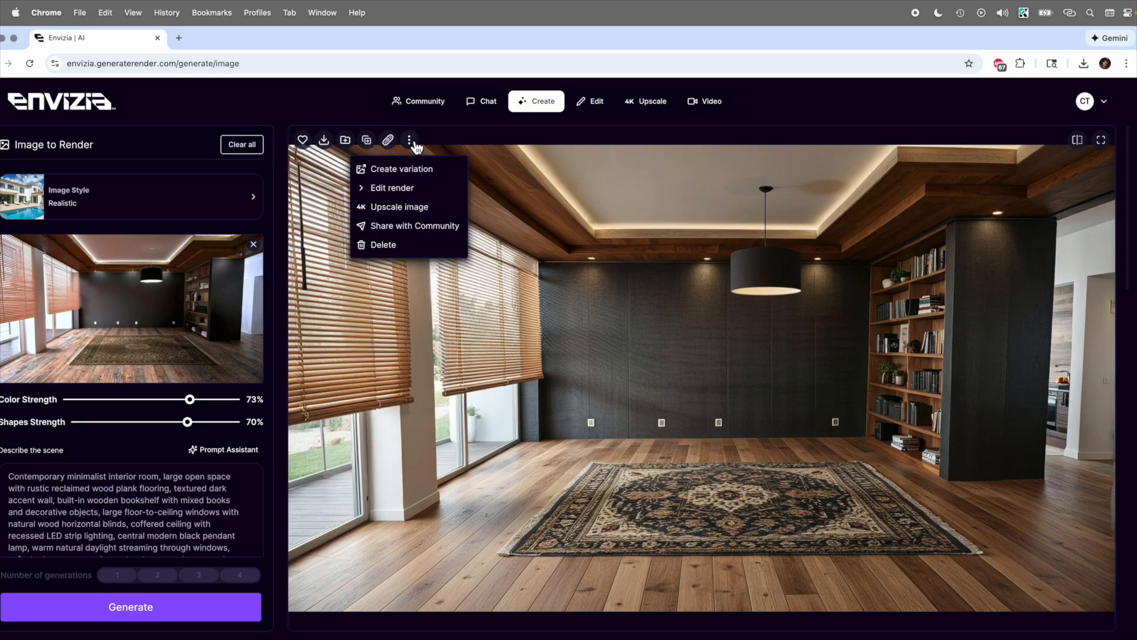
{"action": "left_click", "coordinate": [415, 142]}
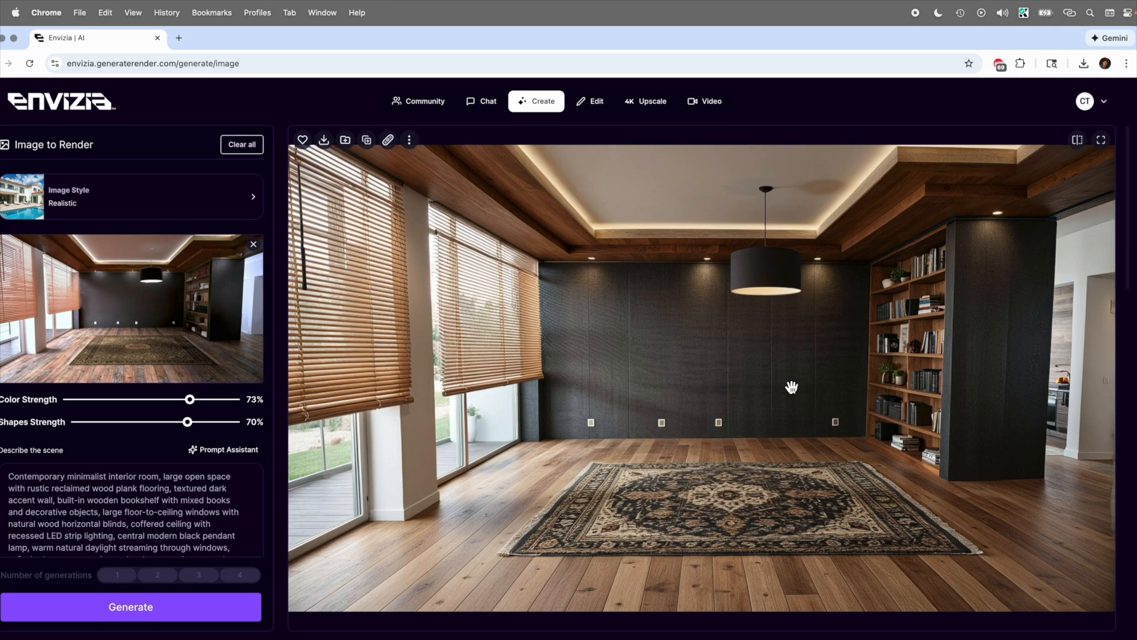
Step: Send the current empty-room render to Upscale and Enhance
{"action": "left_click", "coordinate": [412, 142]}
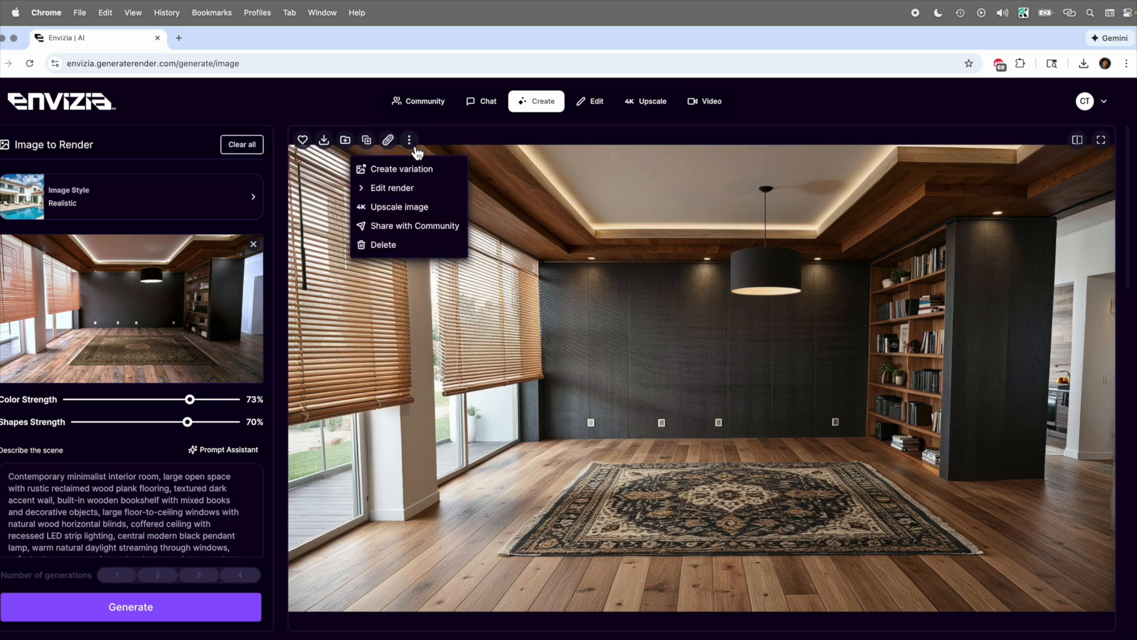
{"action": "mouse_move", "coordinate": [419, 208]}
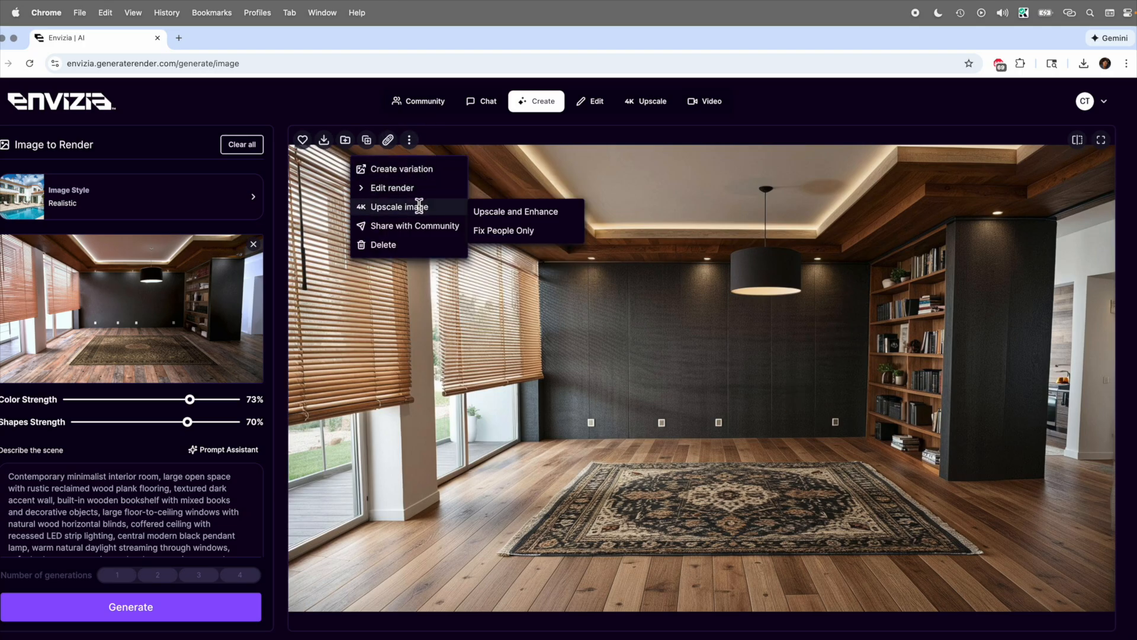
{"action": "left_click", "coordinate": [503, 213]}
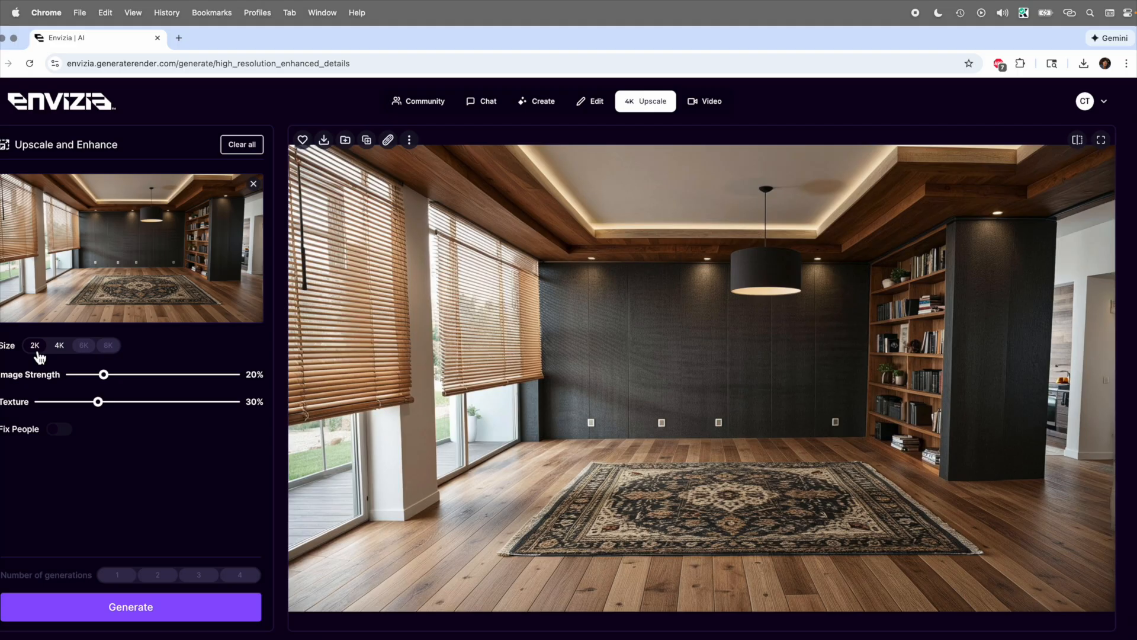
Step: Set Image Strength to 74% and Texture to 2%, and generate the upscaled image
{"action": "left_click_drag", "start_coordinate": [104, 374], "coordinate": [193, 374]}
{"action": "left_click_drag", "start_coordinate": [98, 402], "coordinate": [43, 411]}
{"action": "left_click", "coordinate": [170, 618]}
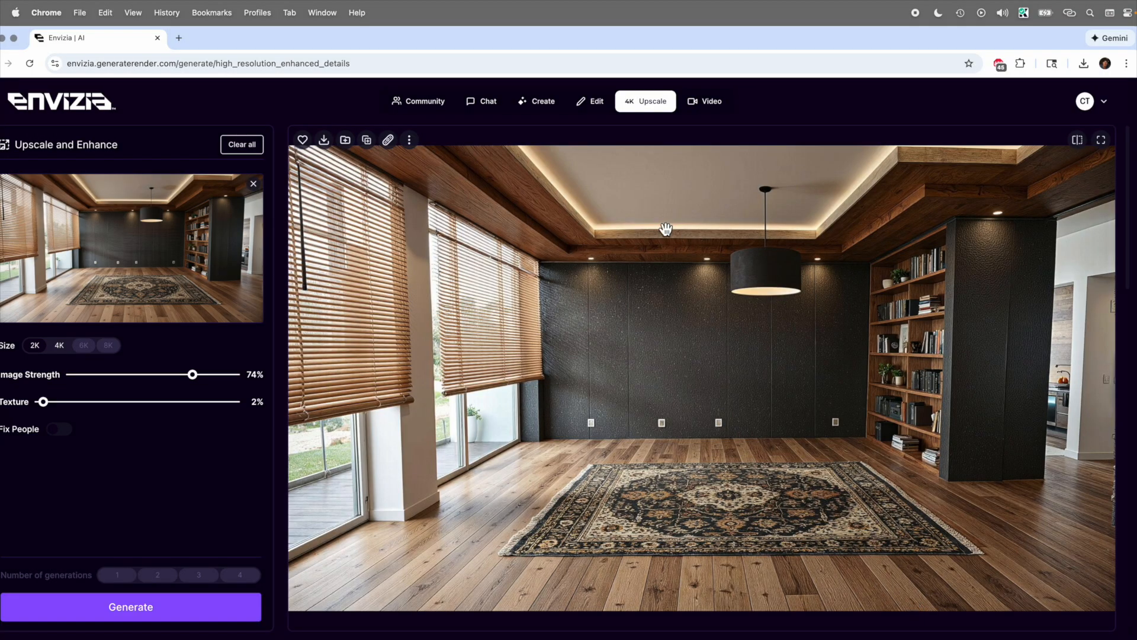
Step: Switch to Virtual Staging and replace the base image with the upscaled empty room from previous creations
{"action": "mouse_move", "coordinate": [598, 111]}
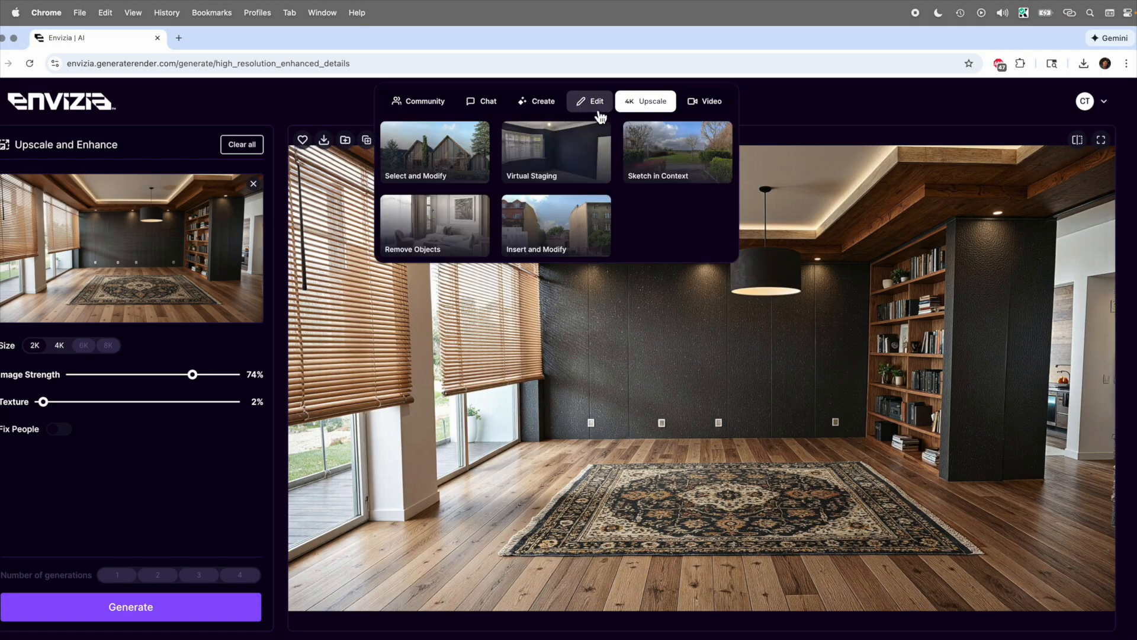
{"action": "left_click", "coordinate": [585, 155]}
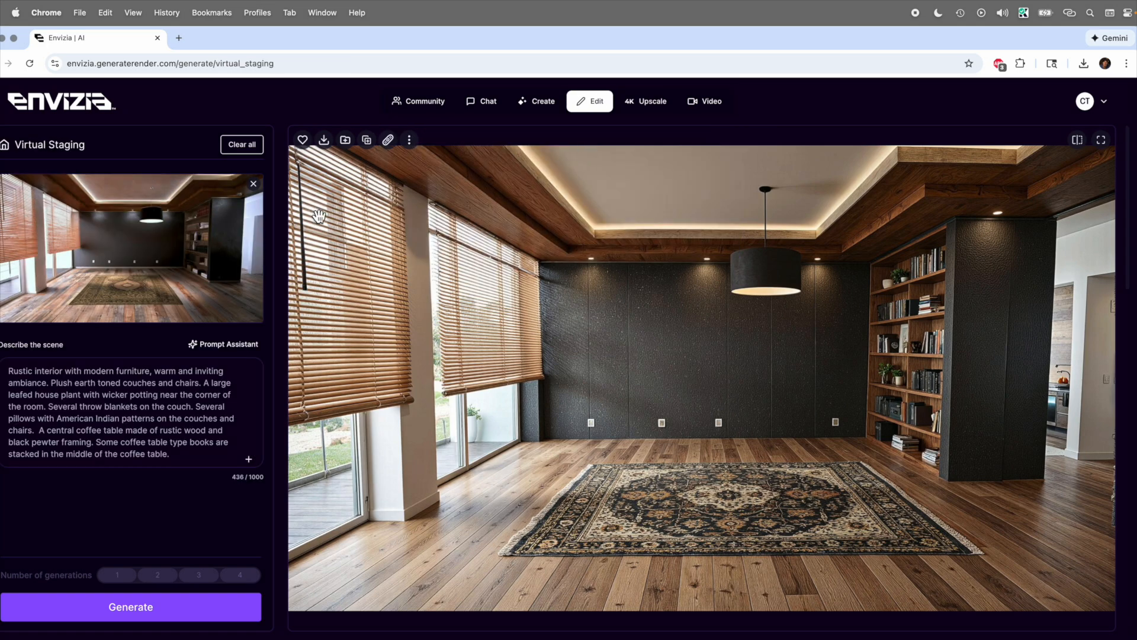
{"action": "left_click", "coordinate": [254, 184]}
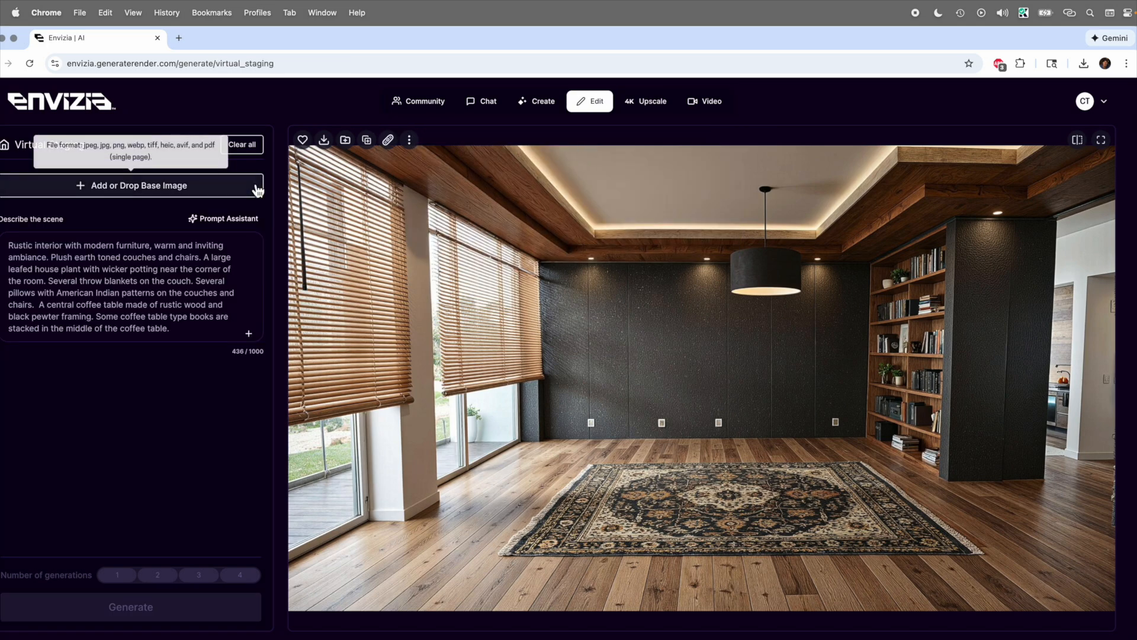
{"action": "left_click", "coordinate": [164, 196]}
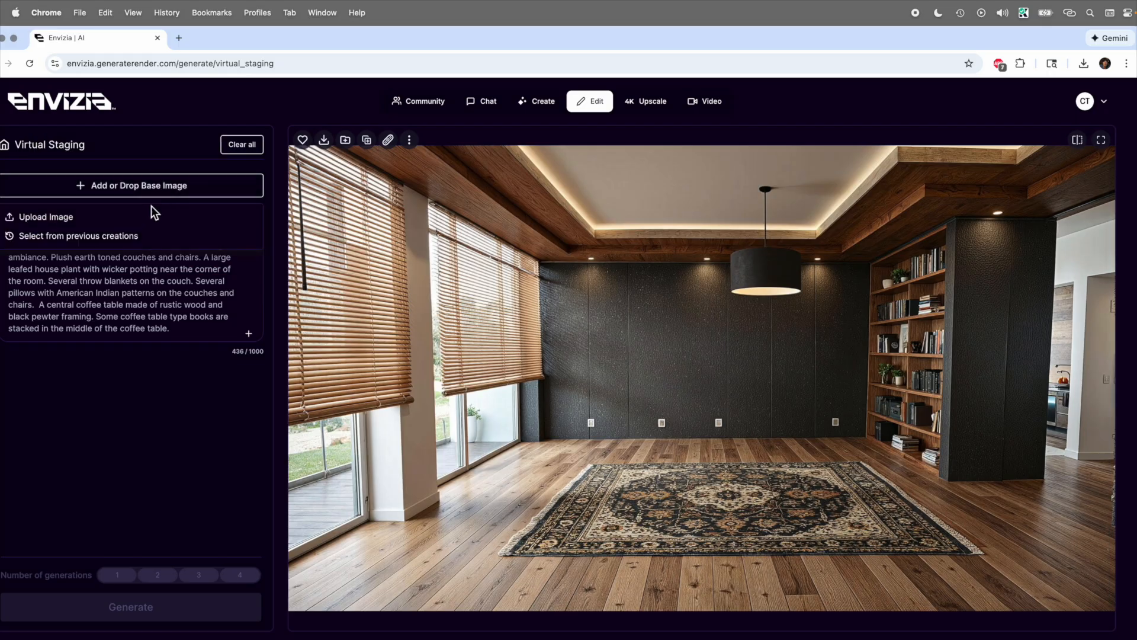
{"action": "left_click", "coordinate": [137, 237]}
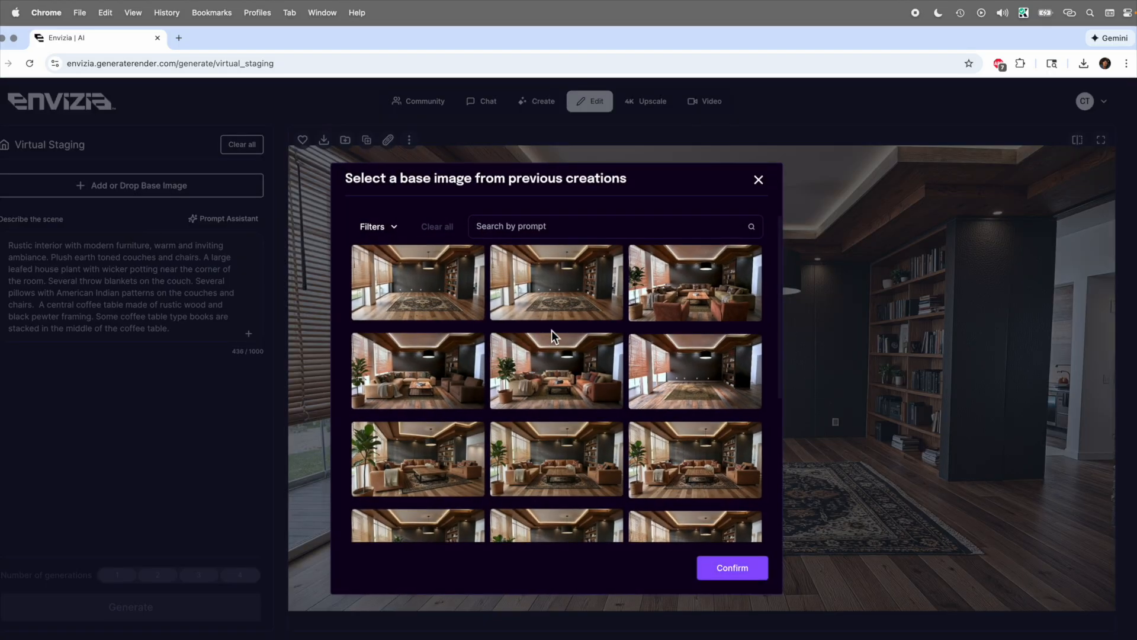
{"action": "left_click", "coordinate": [437, 279]}
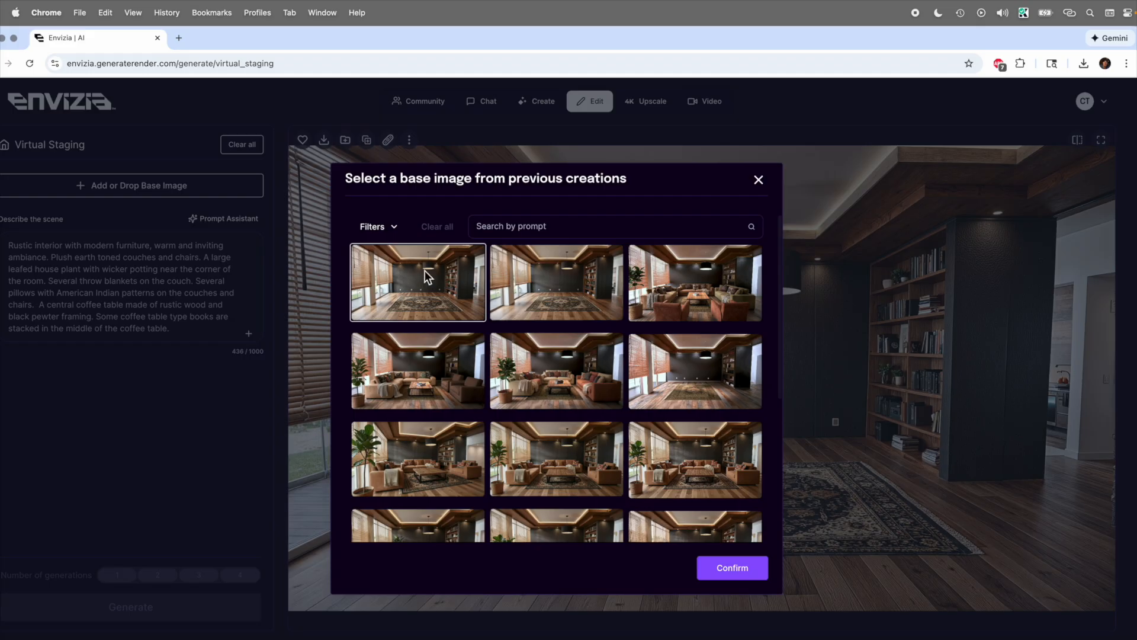
{"action": "left_click", "coordinate": [733, 569]}
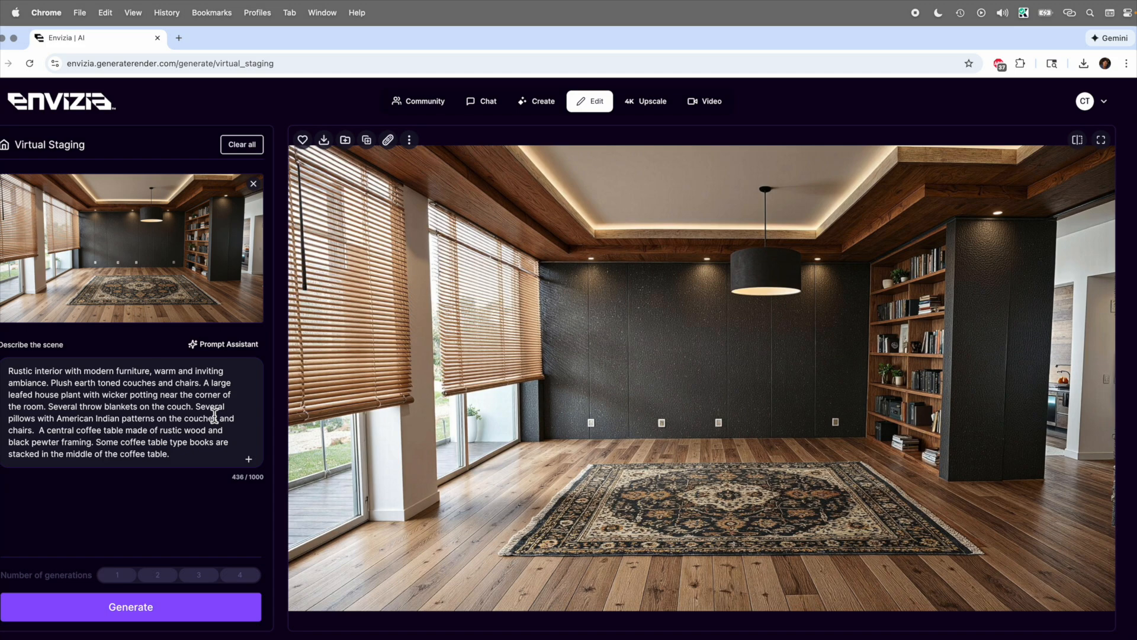
Step: Generate virtual staging of the upscaled room with the existing scene description, twice
{"action": "left_click", "coordinate": [170, 616]}
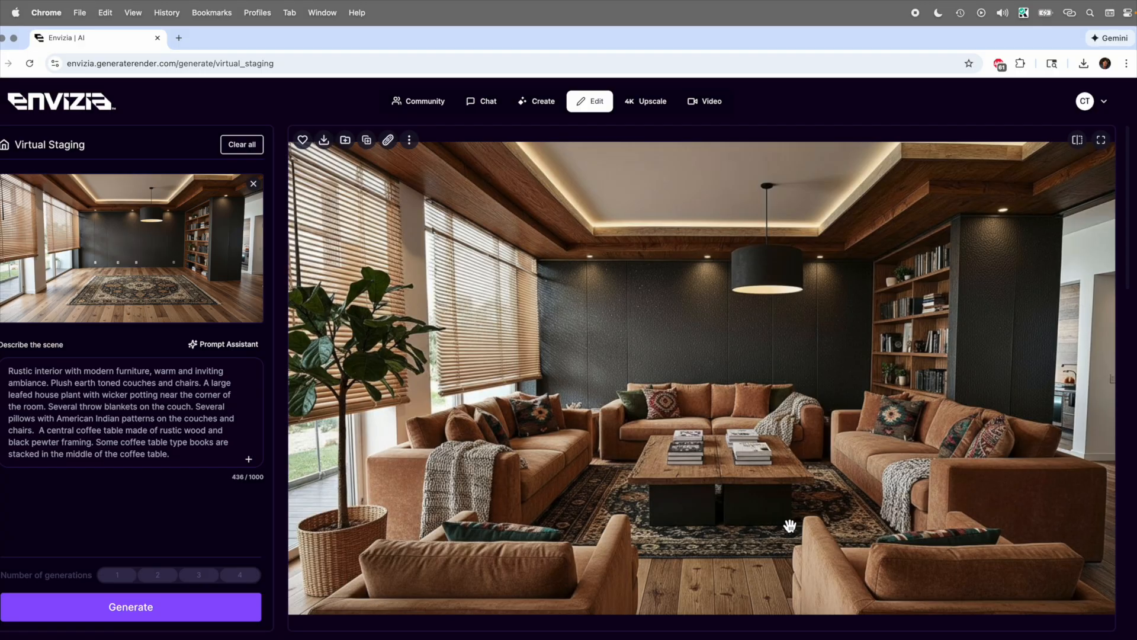
{"action": "left_click", "coordinate": [231, 618]}
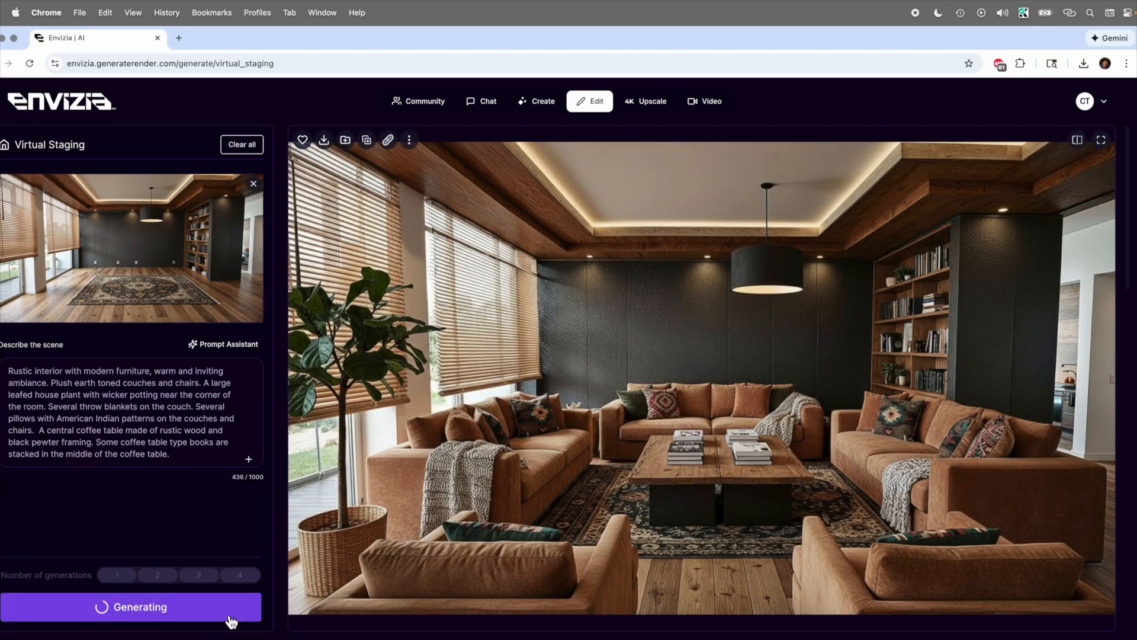